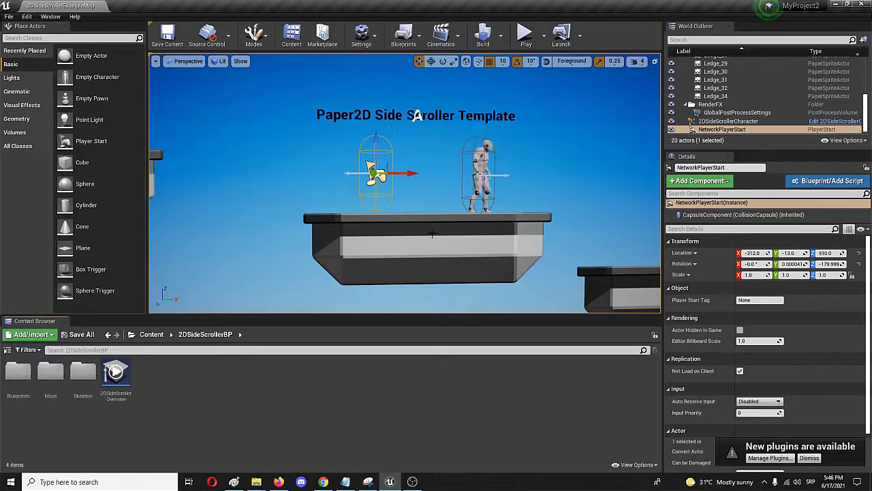
Step: Reframe the level view, then open the Skeleton folder in the Content Browser
drag(477, 238, 477, 280)
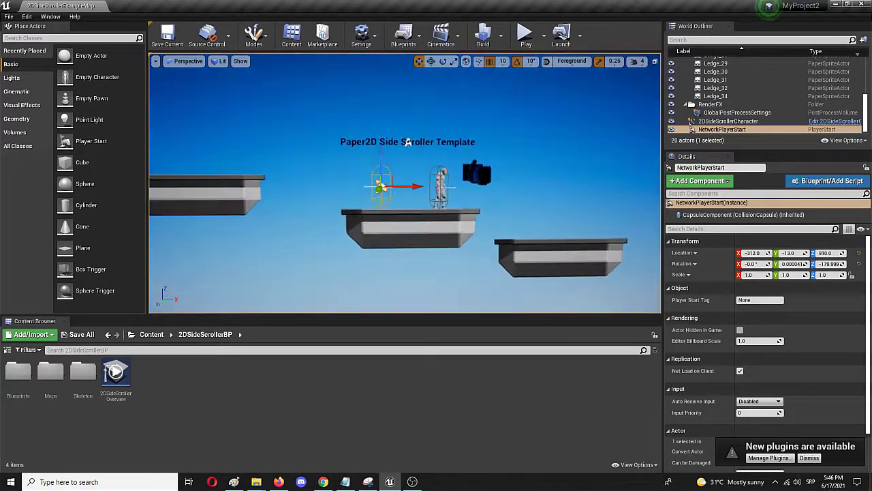
drag(428, 98, 410, 115)
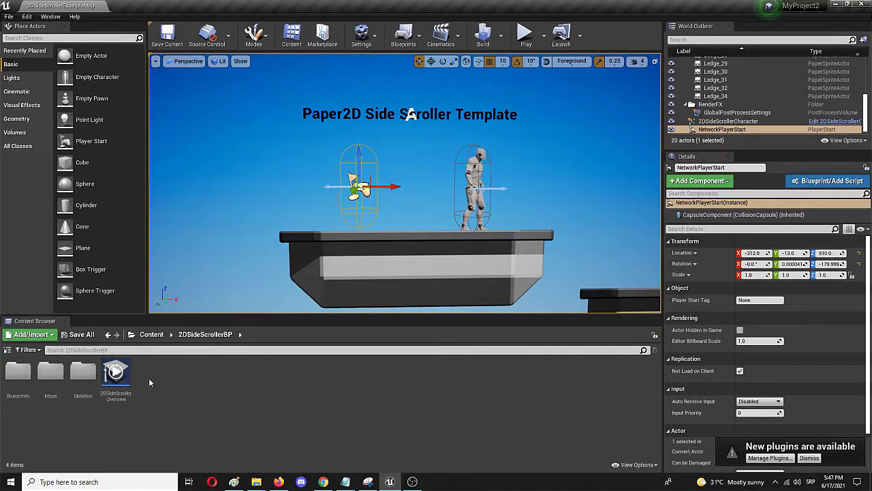
click(79, 374)
double_click(79, 374)
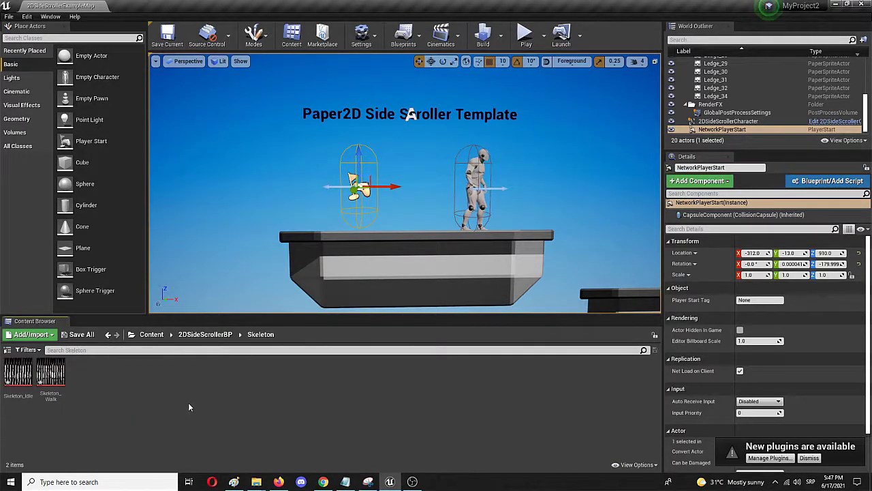
mouse_move(20, 373)
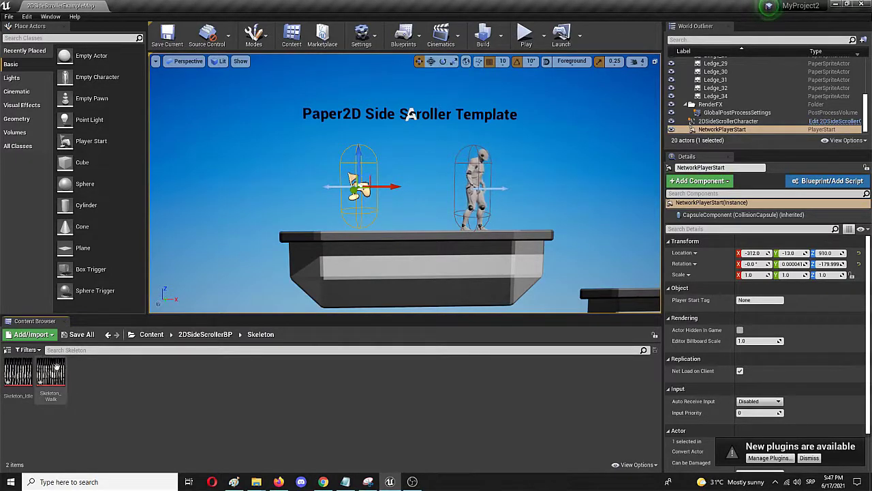
mouse_move(30, 388)
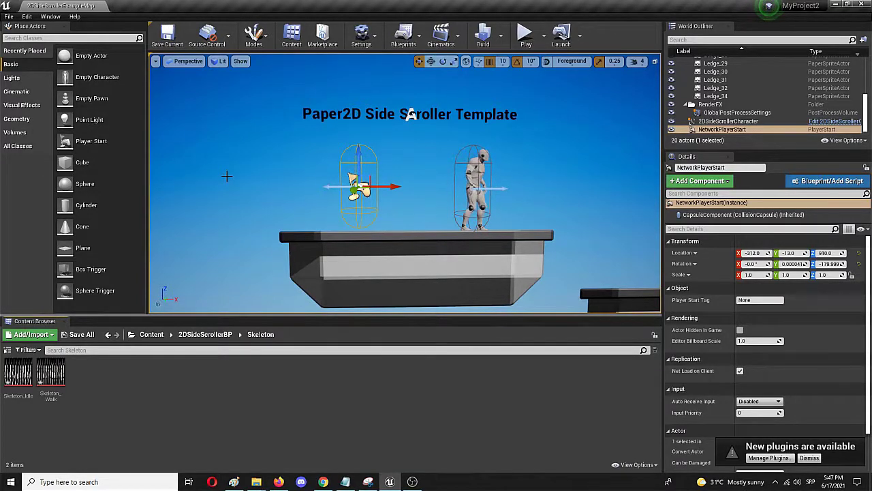
Step: Select both the Skeleton_Walk and Skeleton_Idle textures together
click(53, 371)
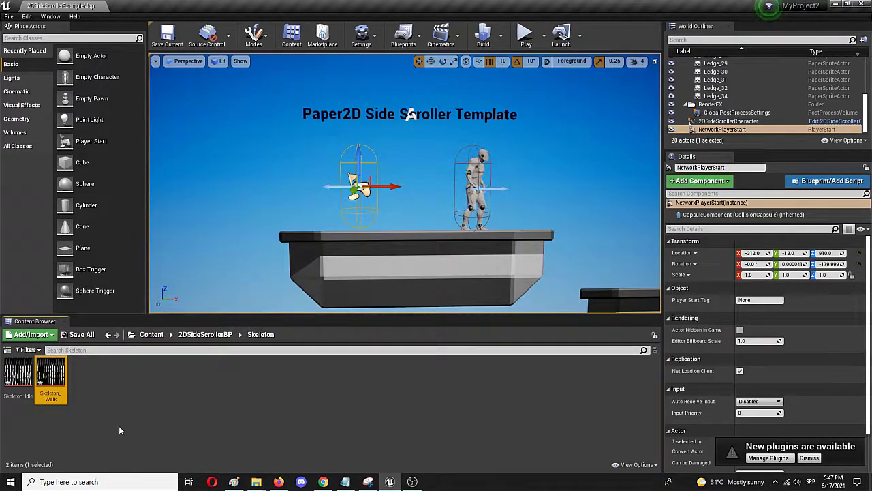
click(97, 402)
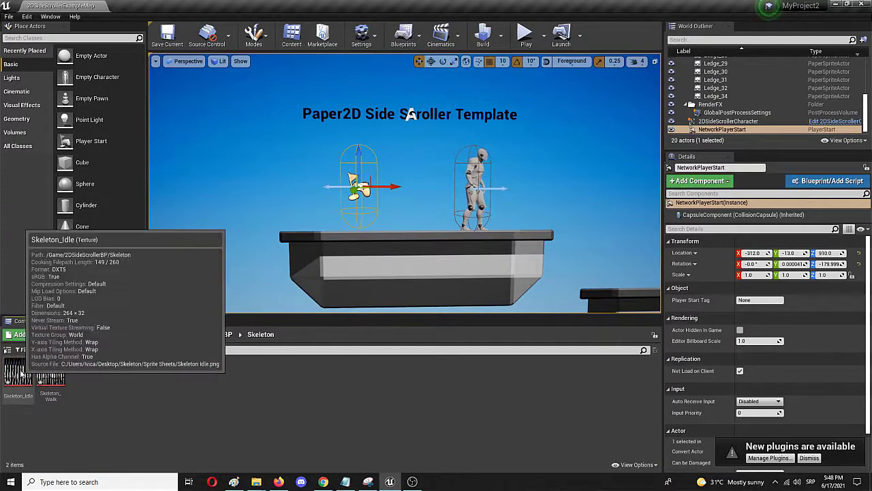
click(51, 371)
ctrl+click(15, 373)
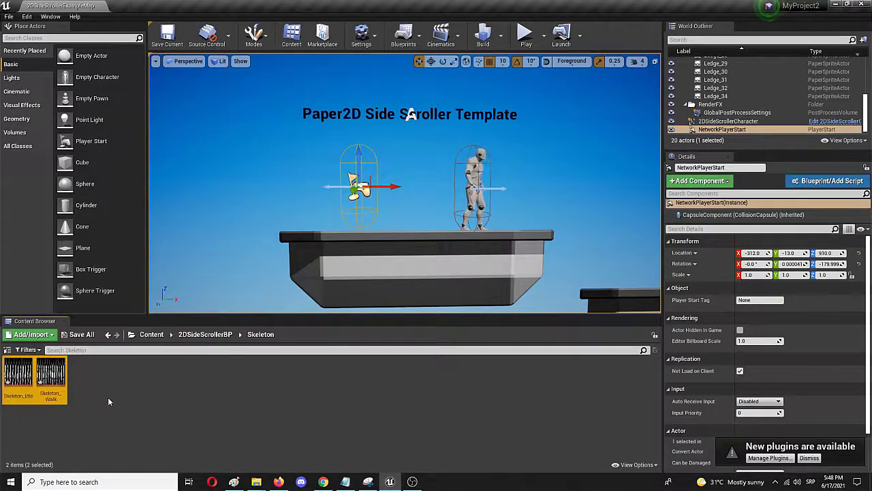
Step: Apply Paper2D Texture Settings to both skeleton textures, giving them the Pixels 2D group
right_click(54, 374)
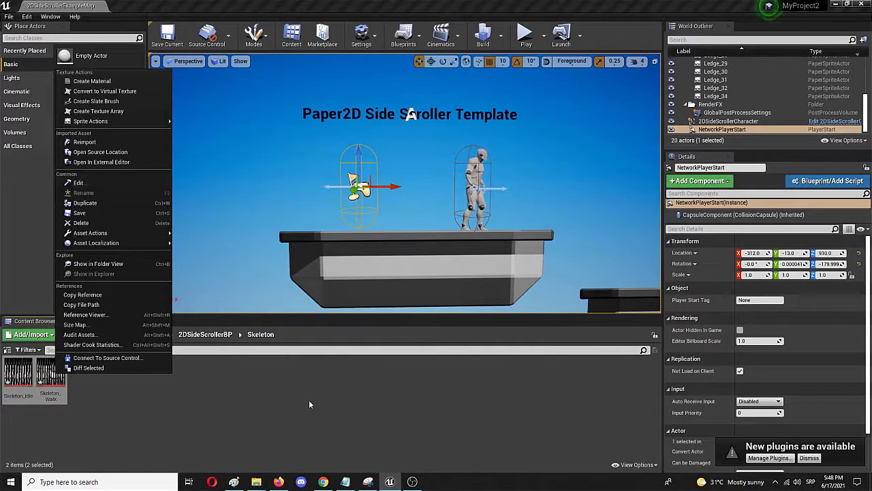
mouse_move(127, 124)
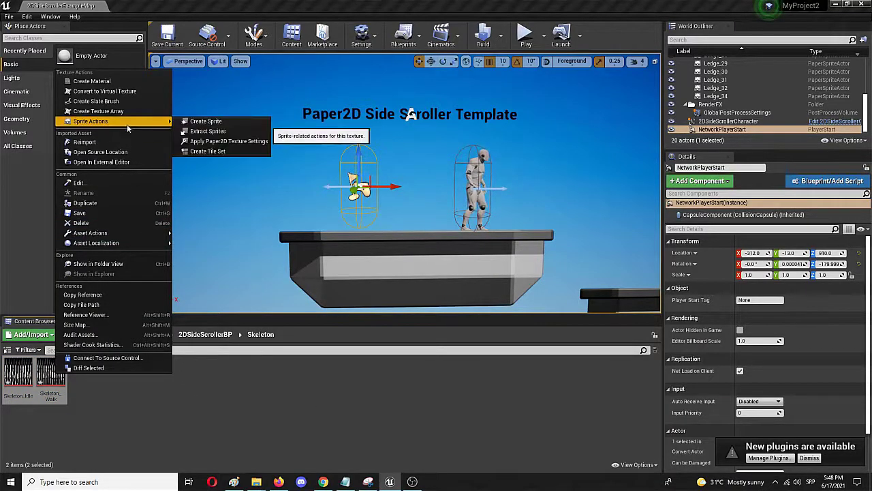
click(210, 144)
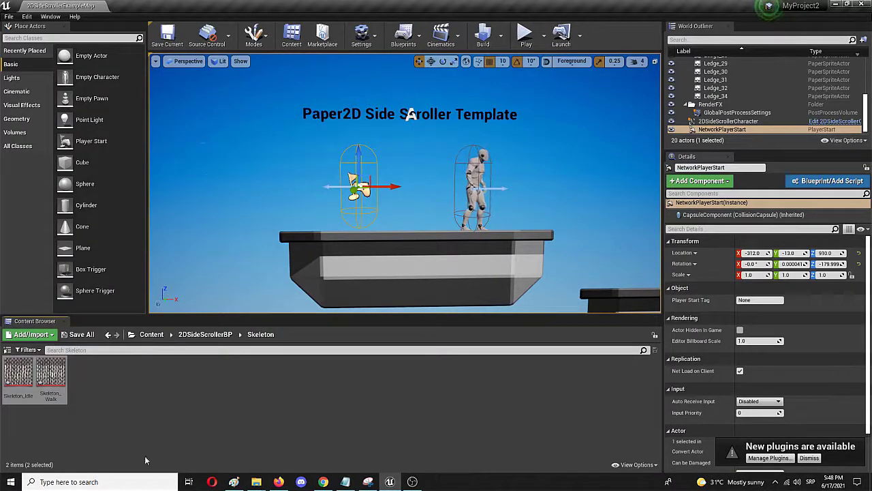
click(62, 374)
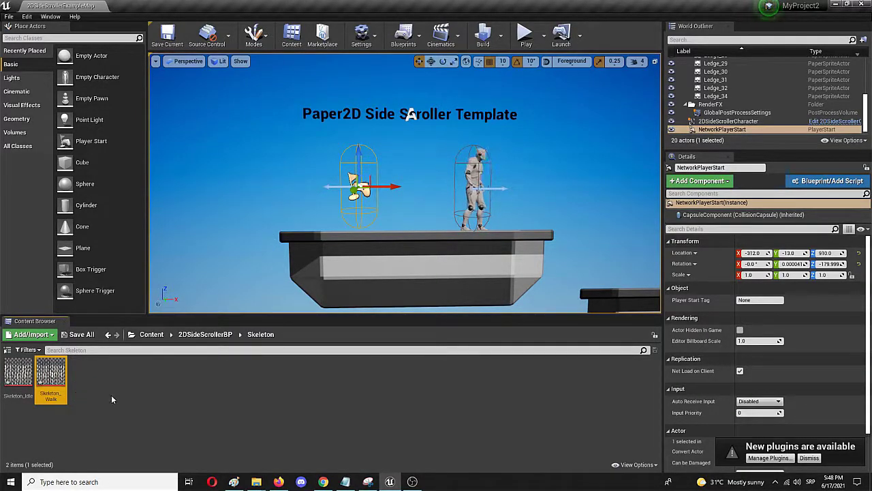
click(86, 394)
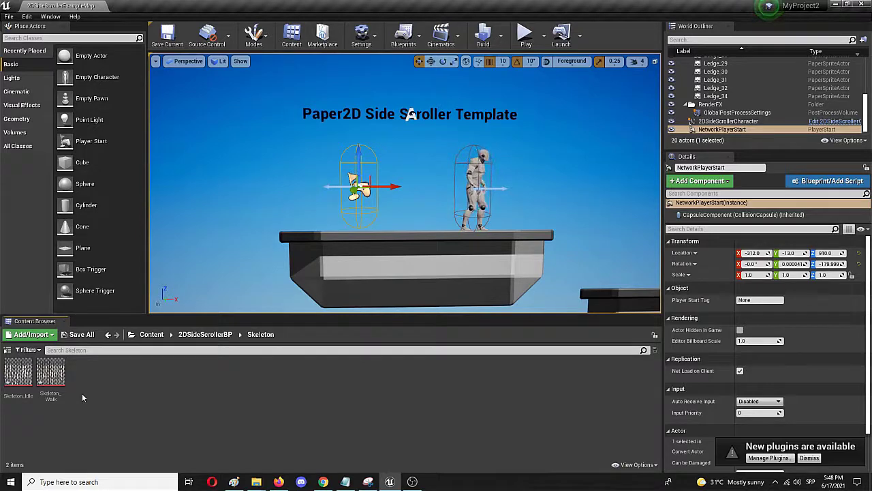
mouse_move(43, 377)
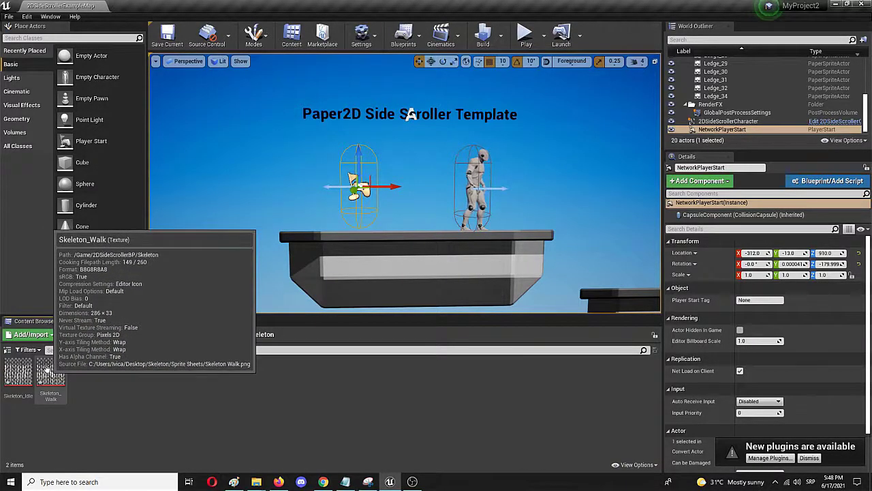
Step: Extract Skeleton_Walk in Grid mode into 13 sprites, Skeleton_Walk_Sprite_0 through 12
right_click(49, 374)
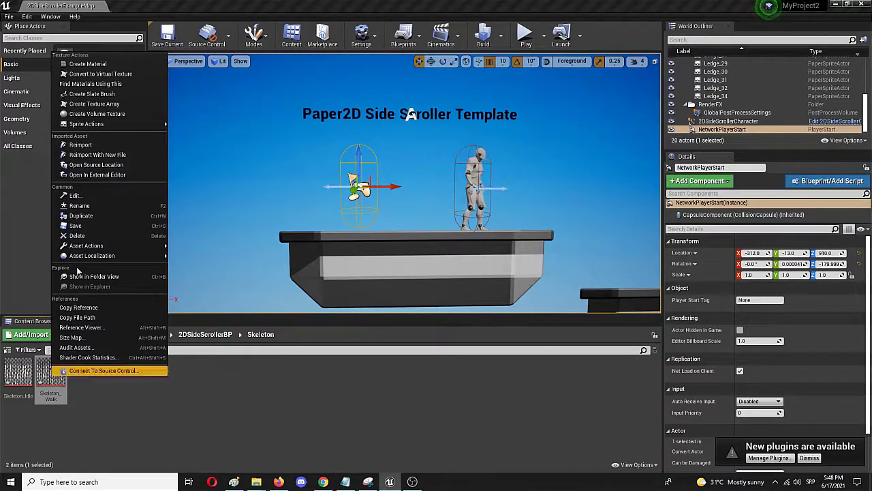
mouse_move(114, 127)
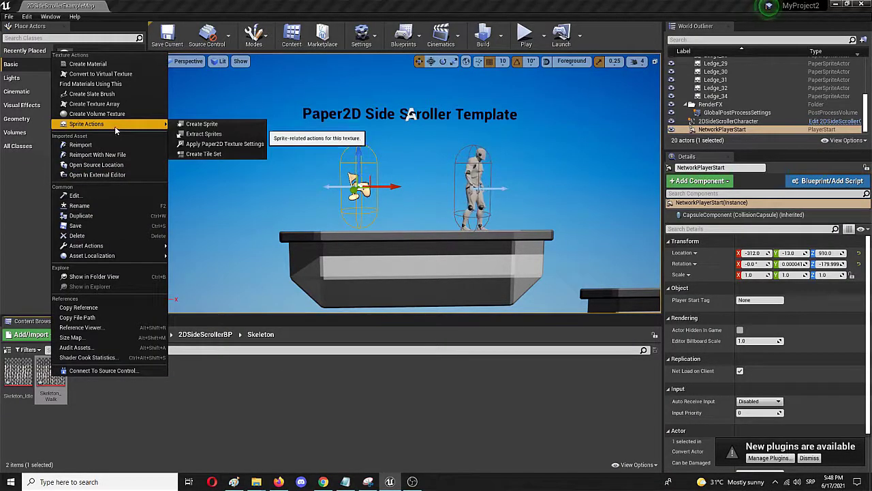
click(217, 135)
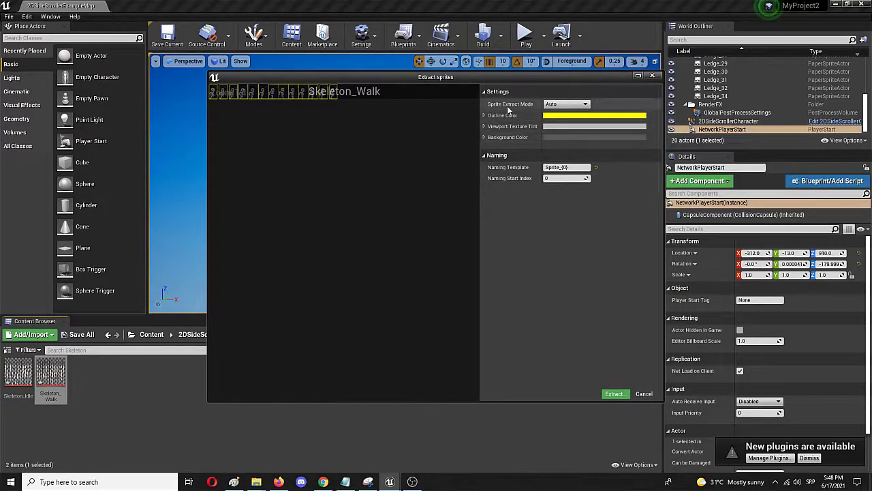
click(585, 104)
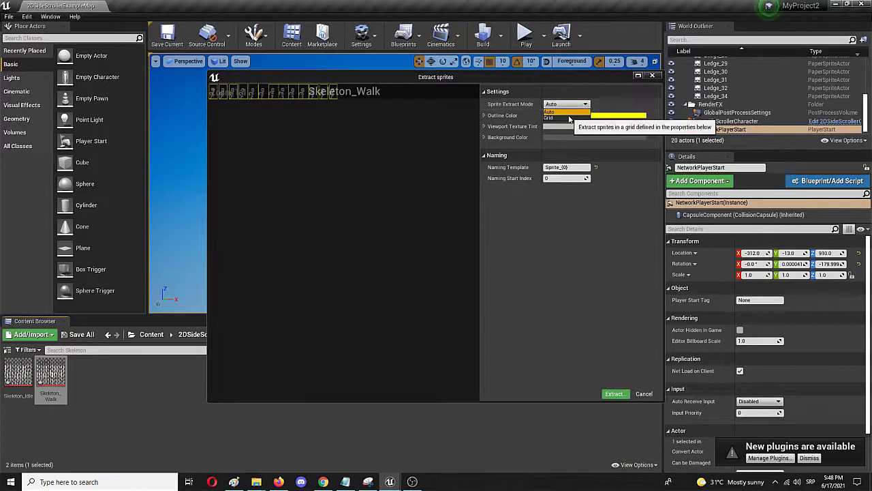
click(570, 118)
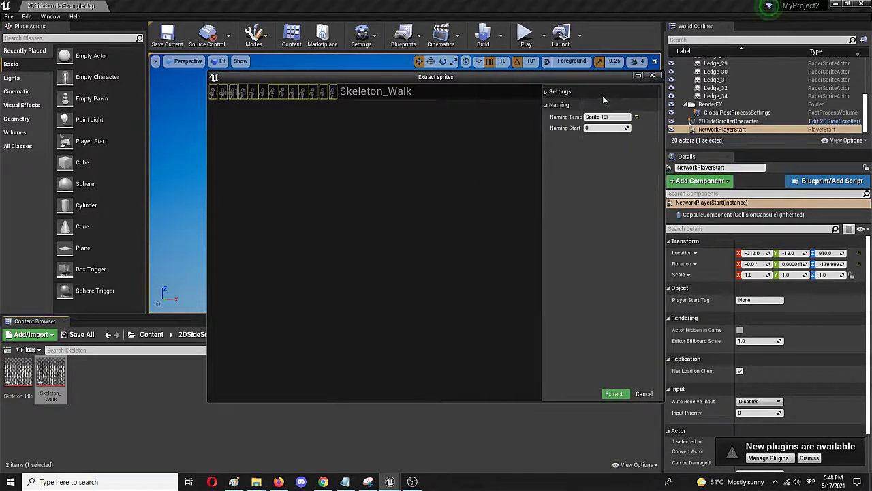
click(610, 394)
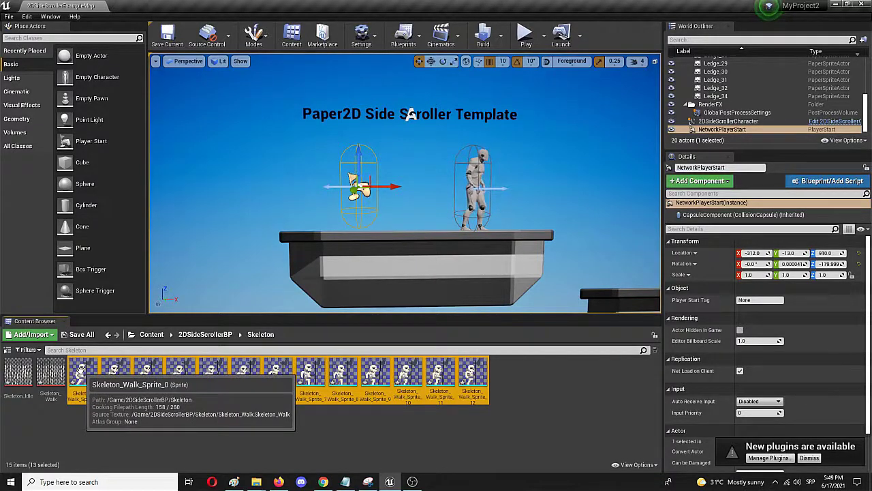
Step: Create a flipbook from the 13 selected walk sprites and name it skeleton_run
right_click(79, 373)
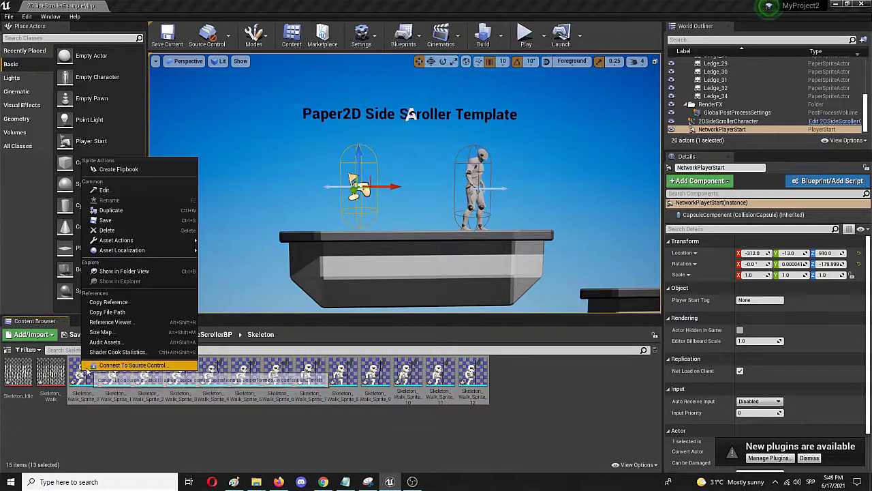
click(138, 171)
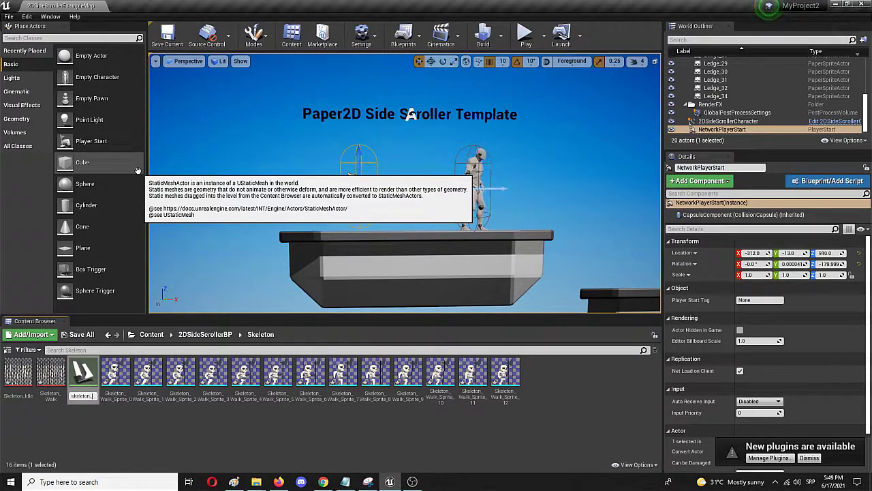
text(lk)
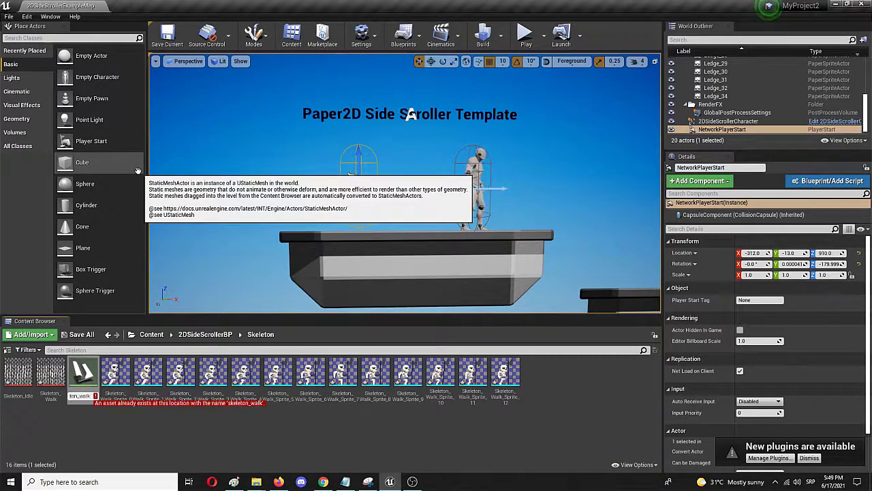
key(BackSpace)
key(BackSpace)
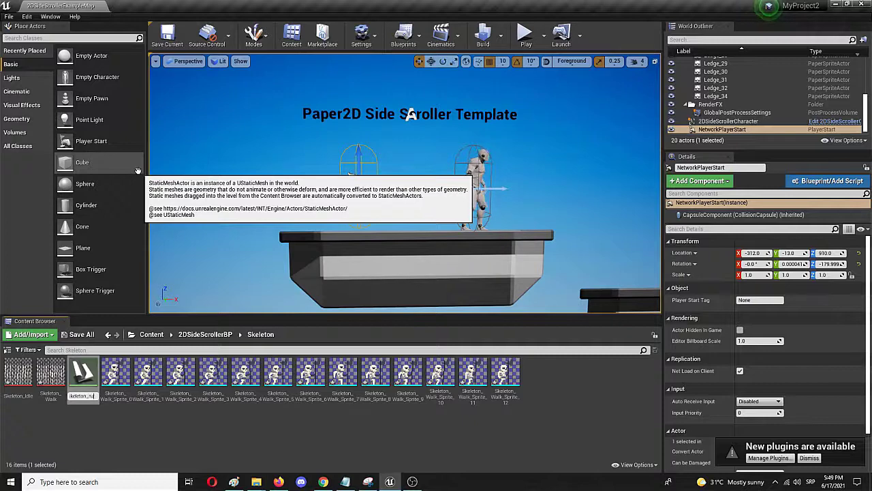
key(Return)
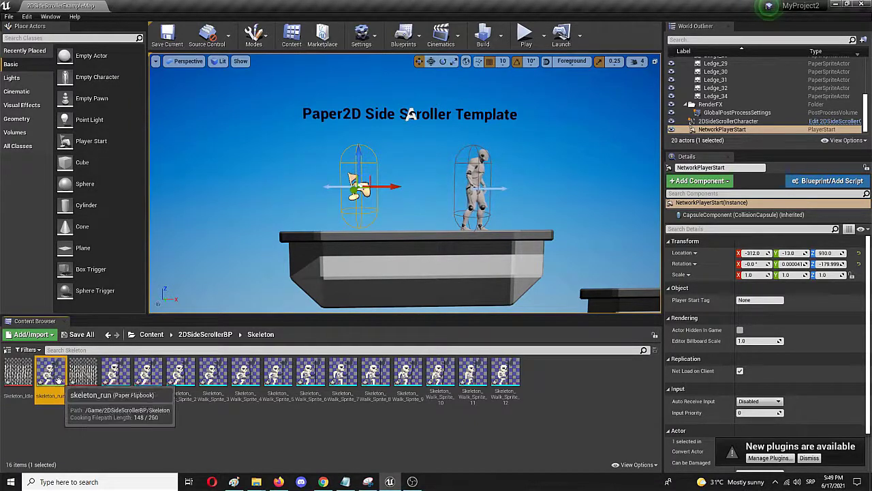
Step: Extract the Skeleton_Idle texture into eleven sprites, Skeleton_Idle_Sprite_0 through 10
click(10, 375)
right_click(11, 374)
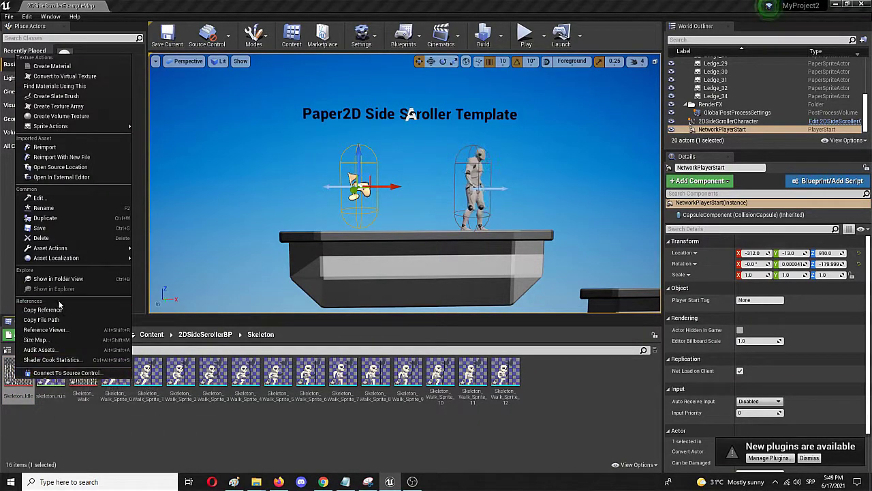
mouse_move(65, 126)
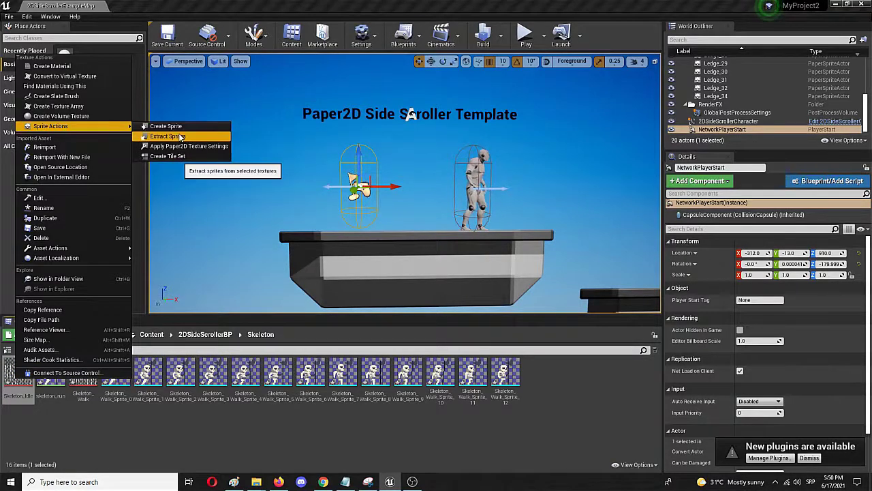
click(161, 137)
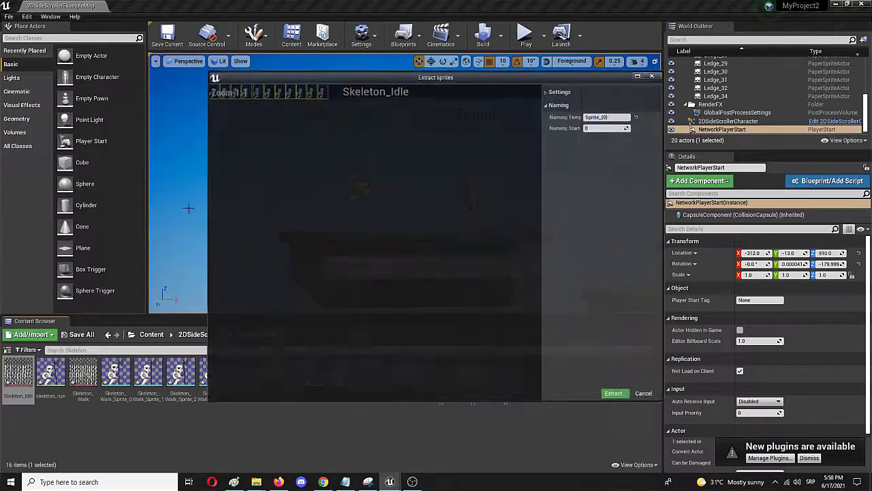
click(549, 93)
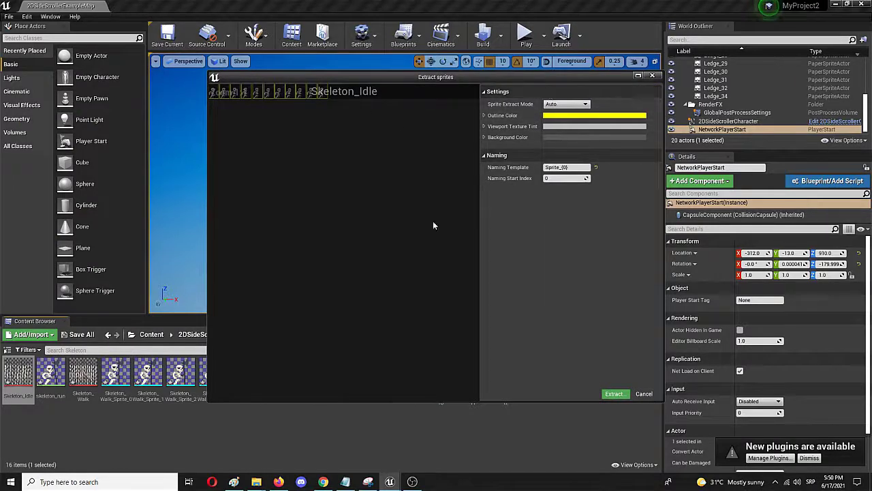
click(615, 393)
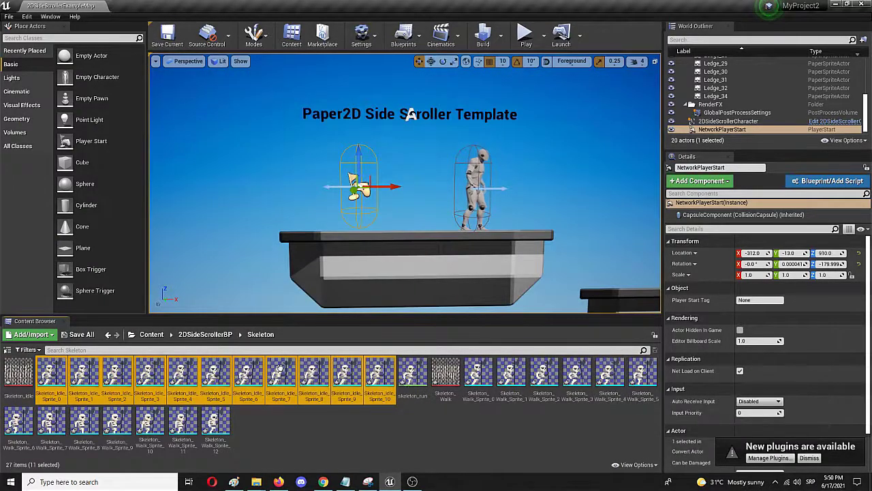
Step: Build a flipbook from the selected idle sprites and name it skeleton_idle_anim
right_click(72, 370)
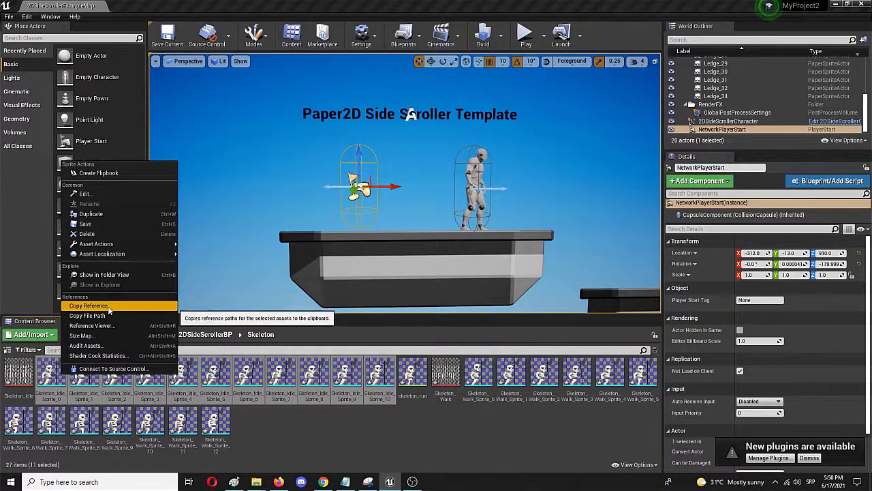
click(134, 173)
text(S)
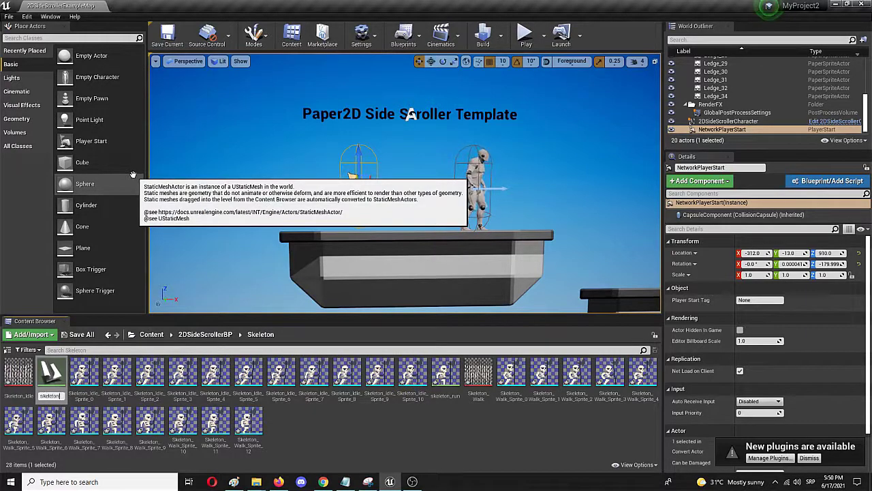
text(keleton_idle)
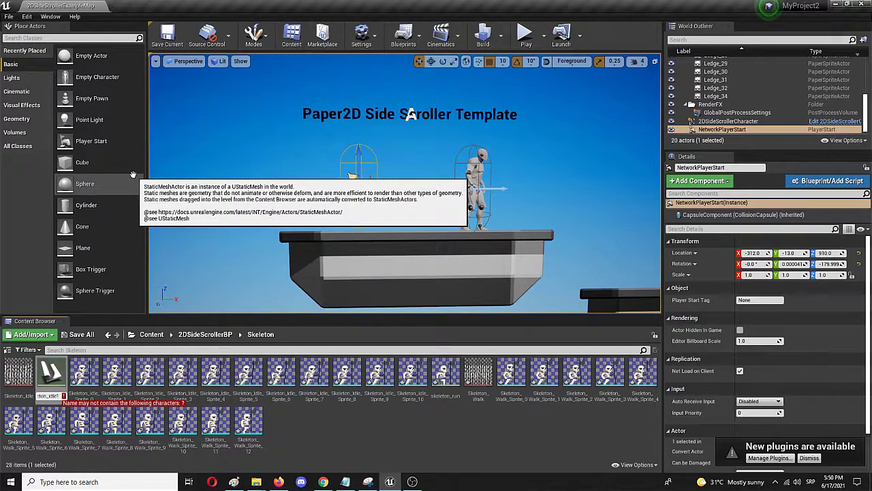
key(BackSpace)
text(_anim)
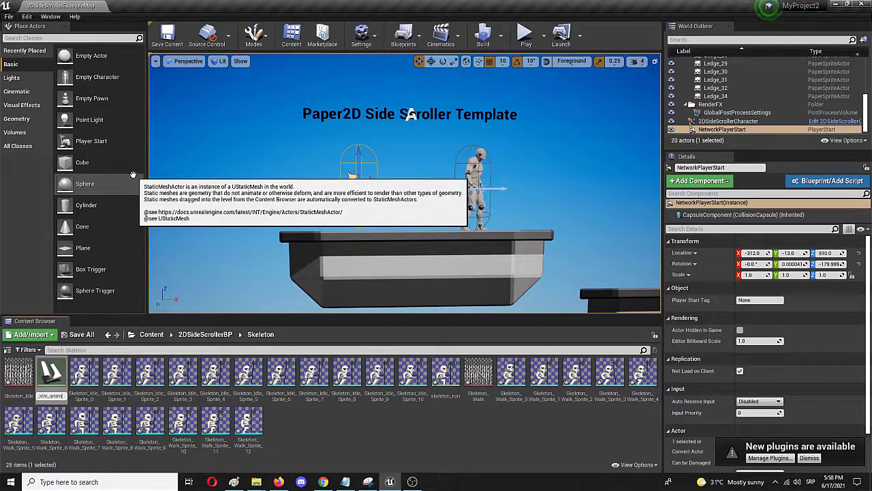
key(Return)
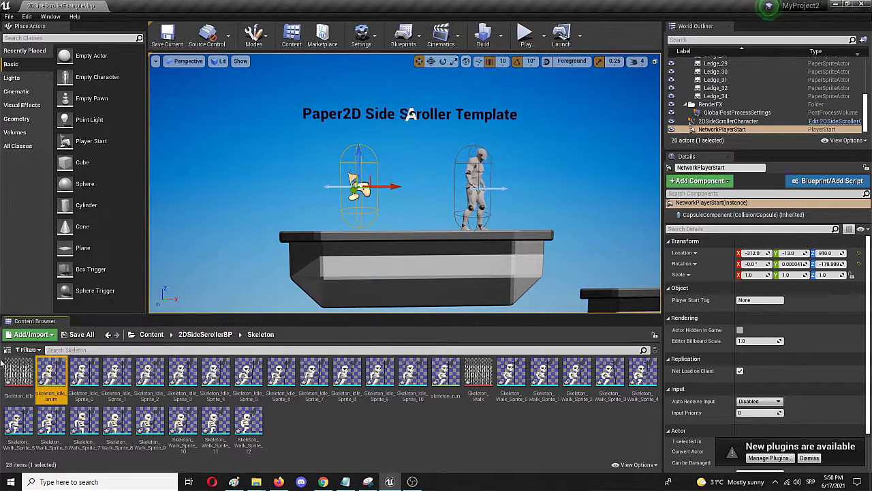
mouse_move(13, 372)
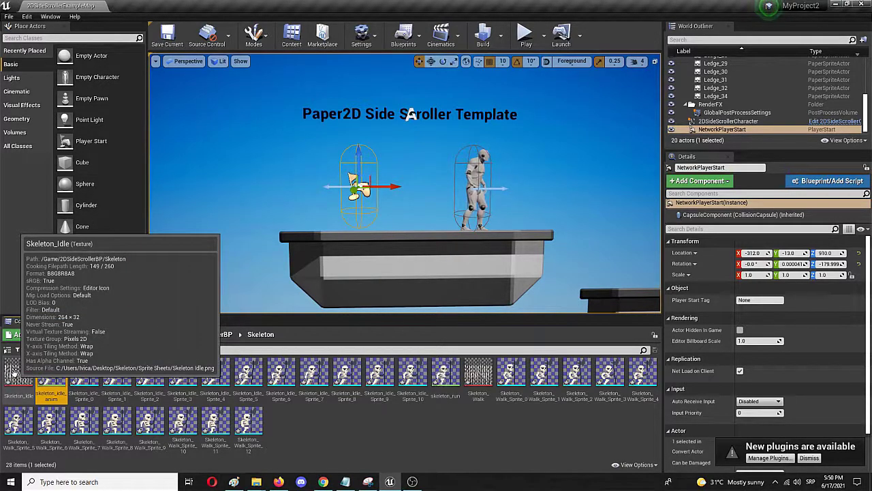
Step: Go to 2DSideScrollerBP > Blueprints and open the 2DSideScrollerCharacter blueprint
click(389, 455)
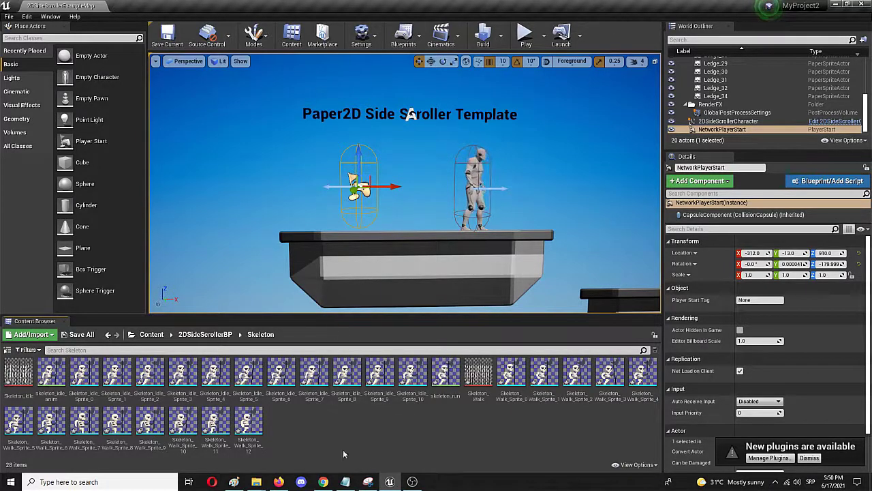
click(205, 334)
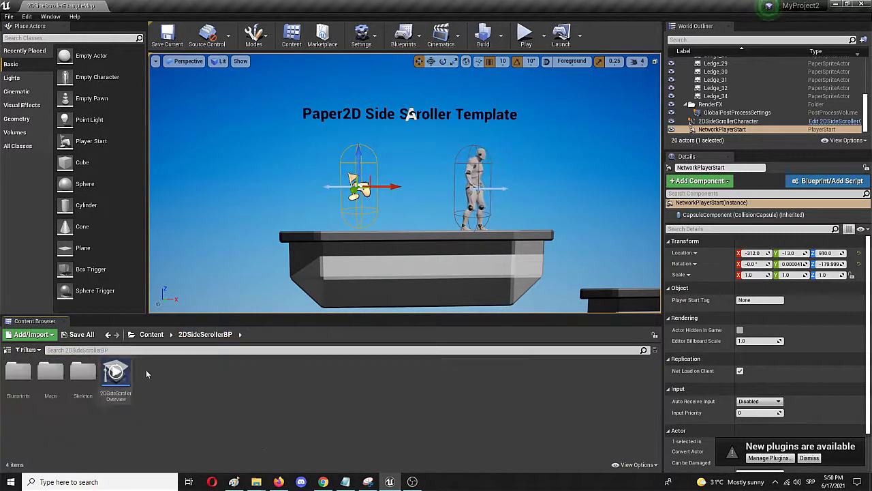
double_click(22, 369)
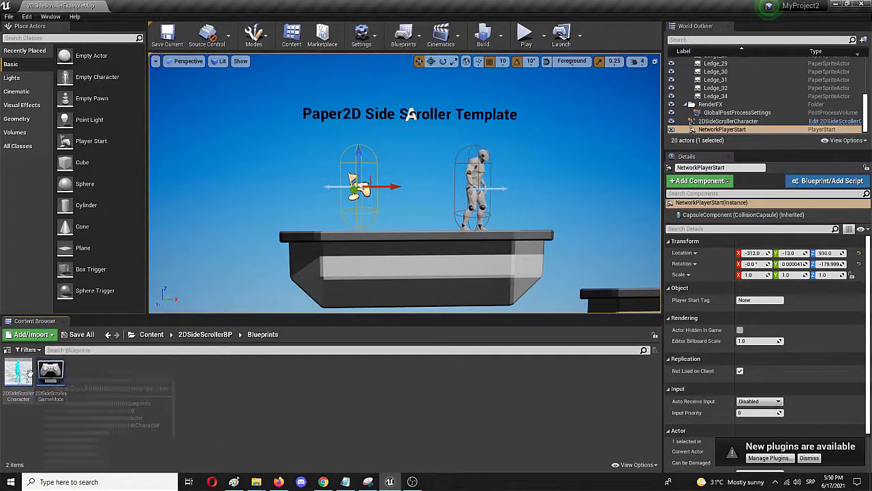
click(29, 369)
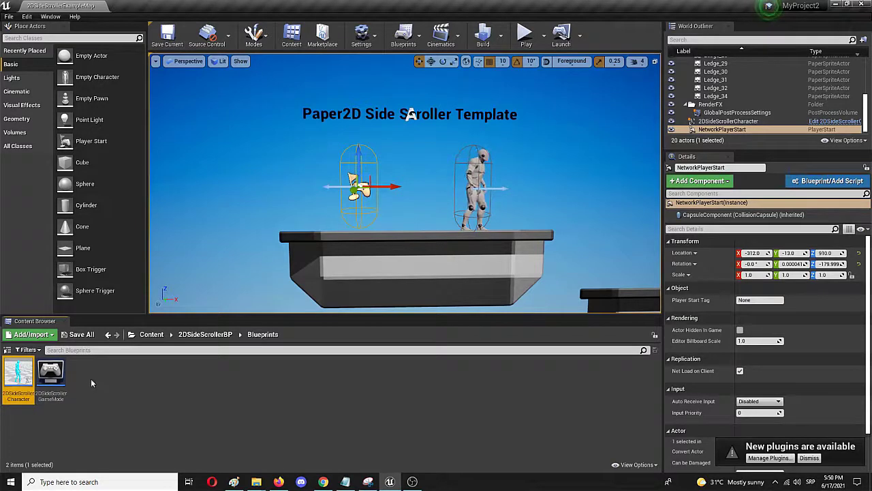
double_click(23, 372)
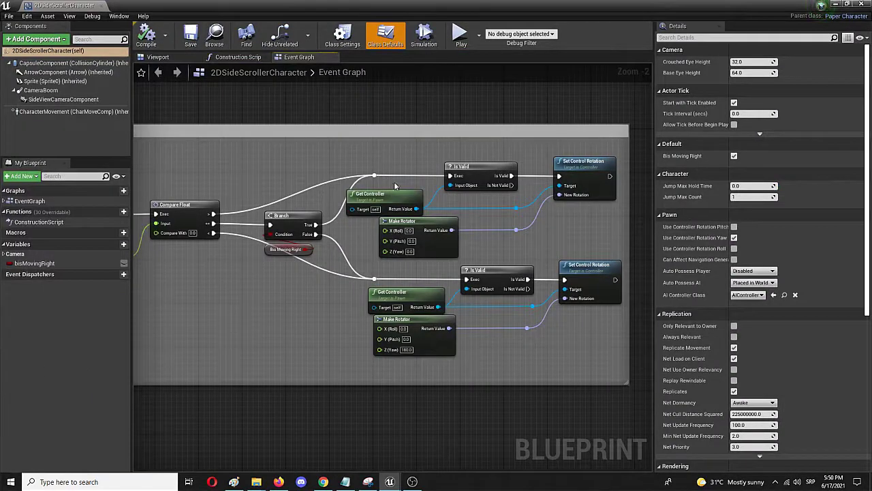
Step: Zoom and pan the Event Graph to frame the Select and Set Flipbook nodes in Handle Animation
scroll(417, 155, down, 7)
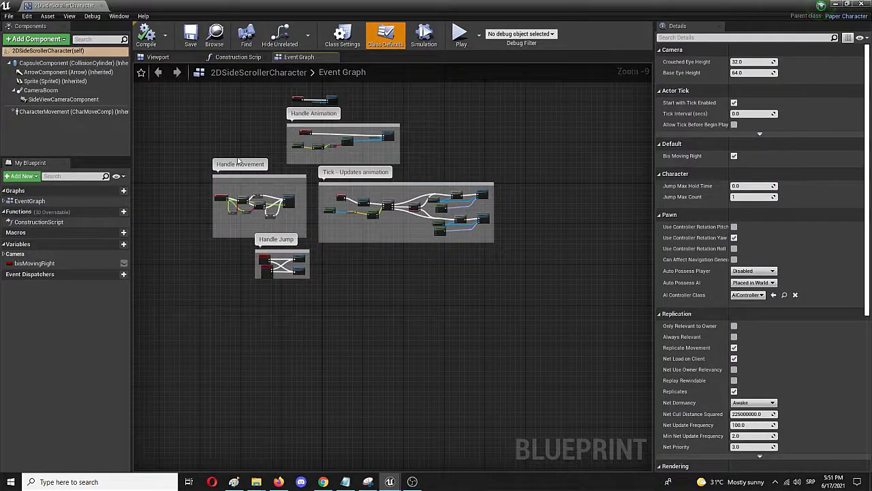
scroll(302, 158, up, 8)
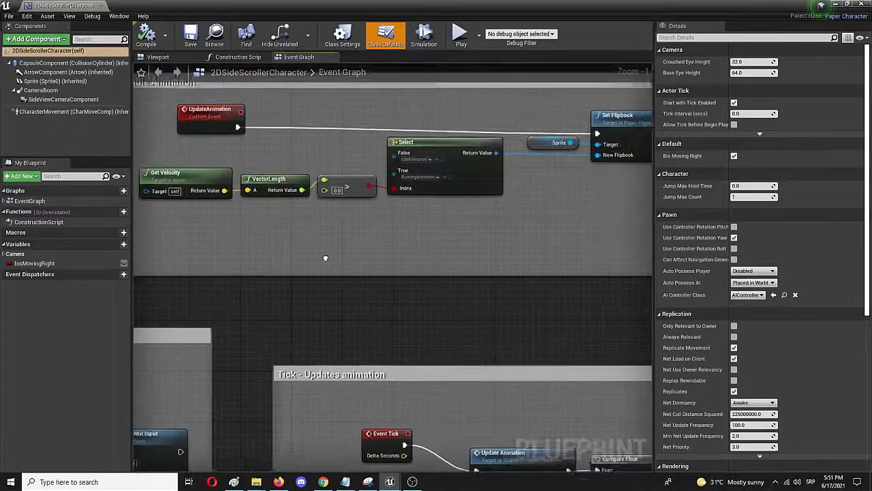
right_drag(325, 258, 316, 319)
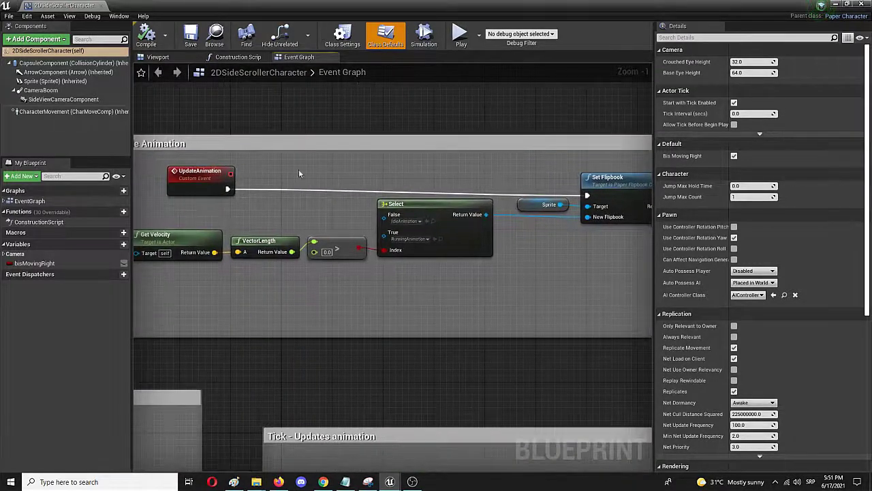
right_drag(346, 114, 428, 113)
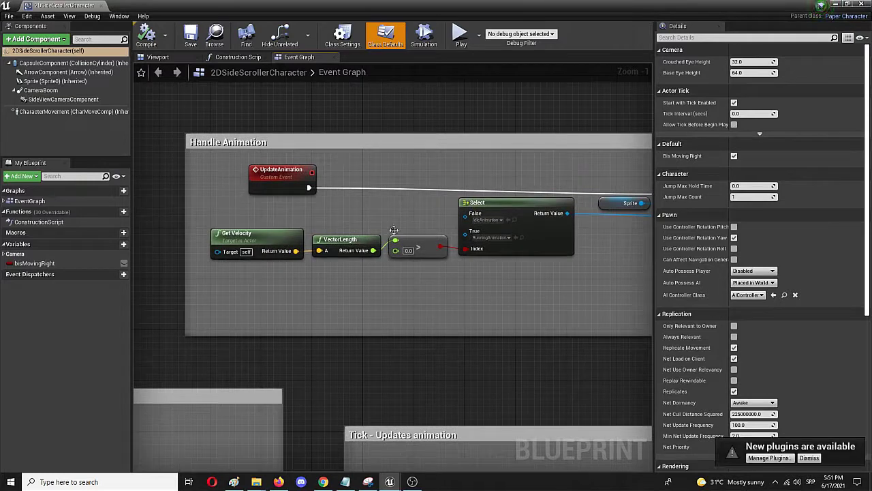
right_drag(413, 239, 370, 242)
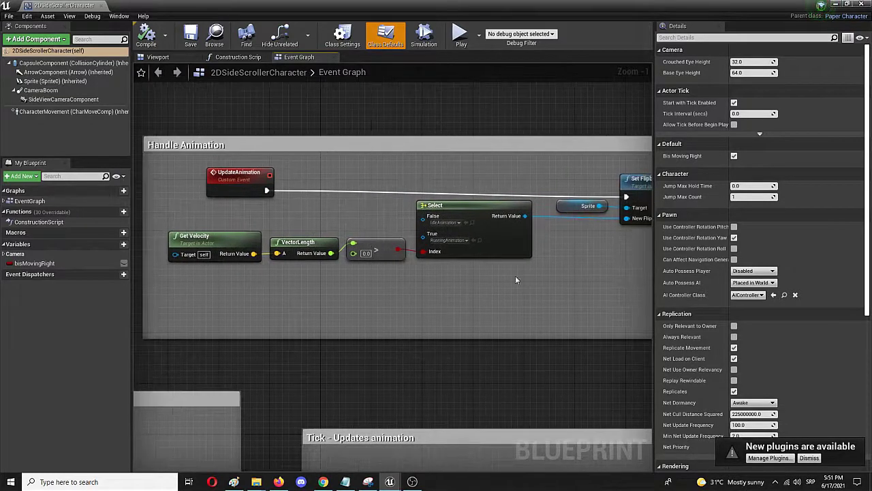
right_drag(543, 127, 434, 141)
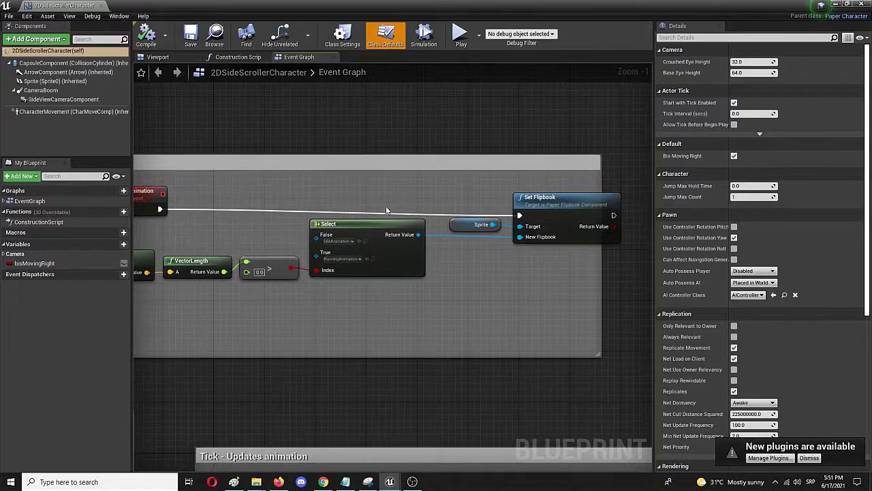
Step: Set the Select node's False to skeleton_idle_anim and True to skeleton_run, then compile and save
click(351, 242)
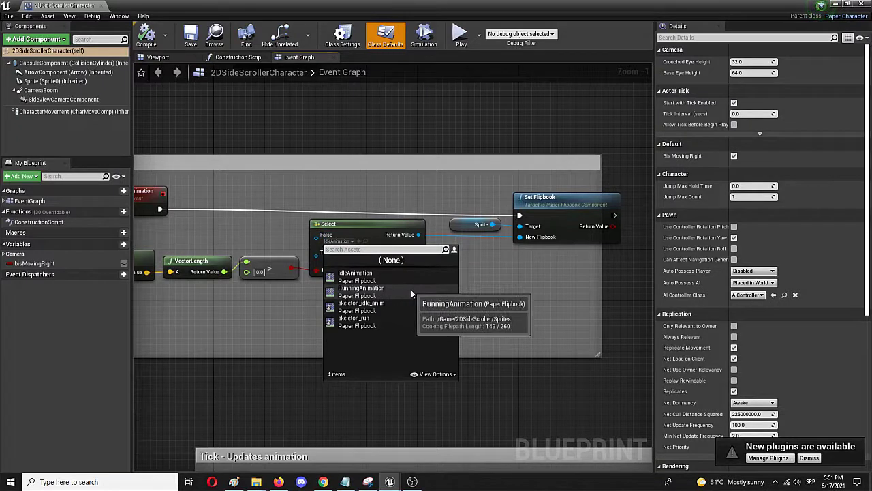
click(390, 309)
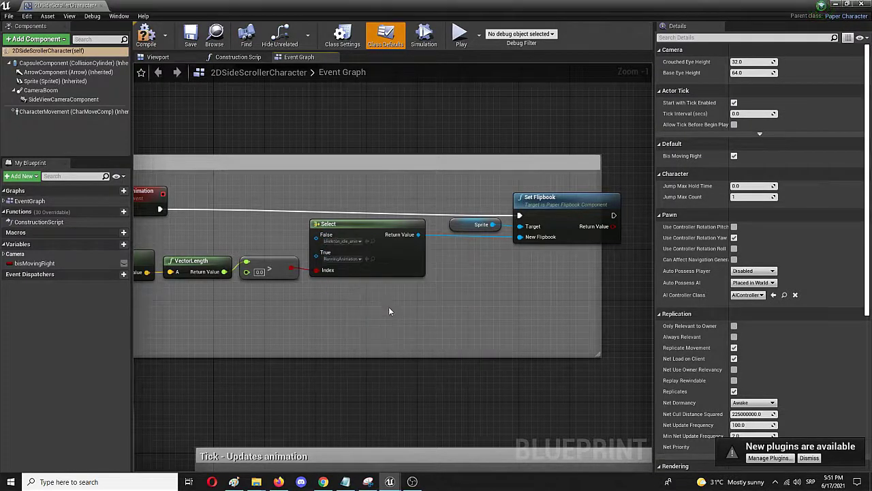
click(360, 259)
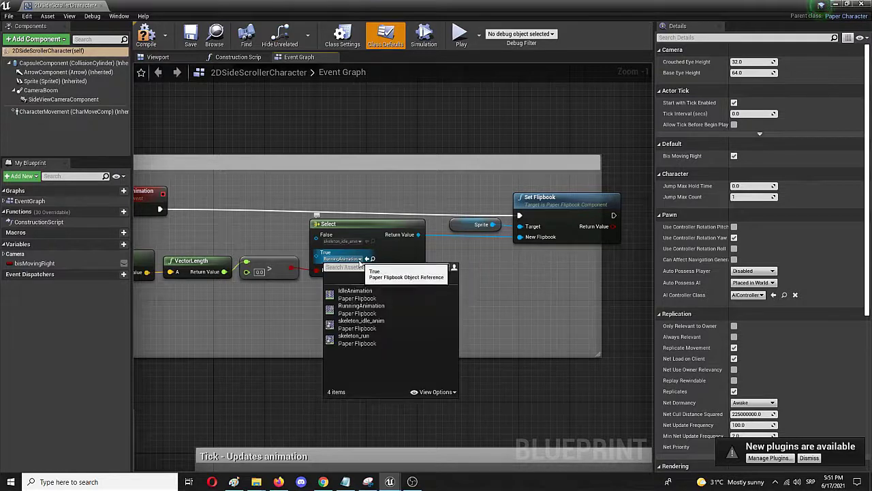
click(384, 335)
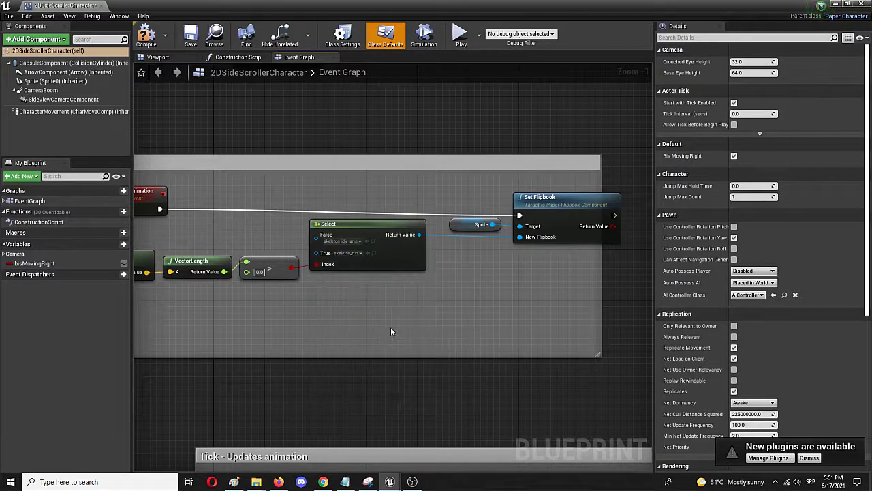
click(146, 35)
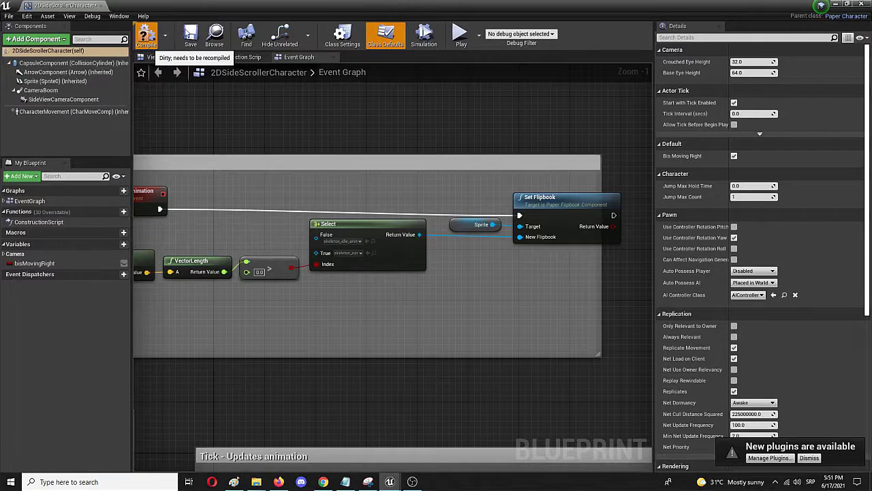
click(191, 36)
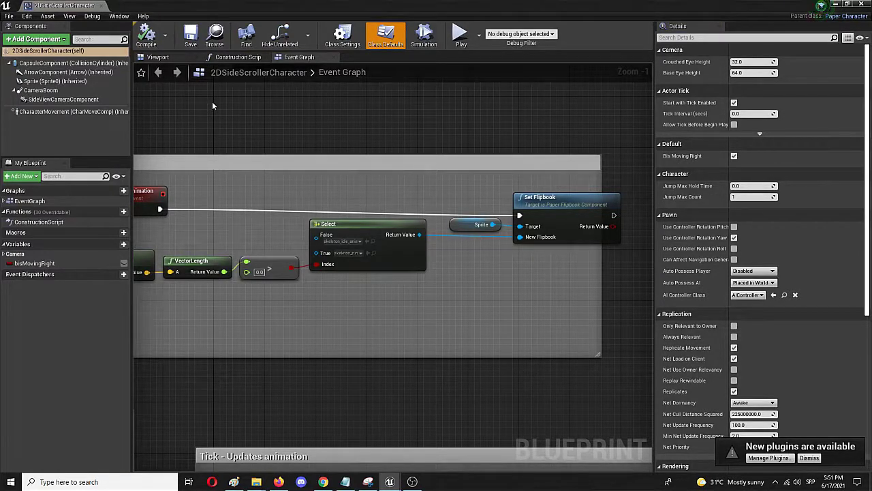
Step: In the Viewport, set the Sprite component's Source Flipbook to skeleton_idle_anim
click(145, 58)
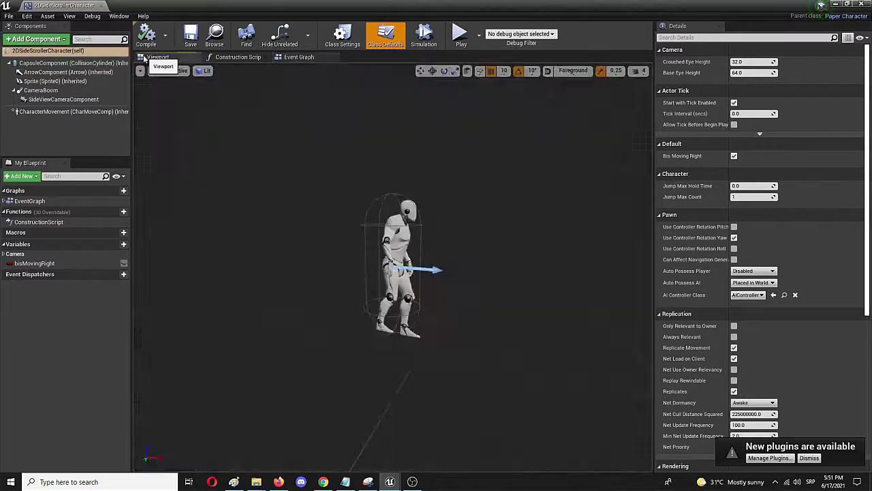
click(399, 235)
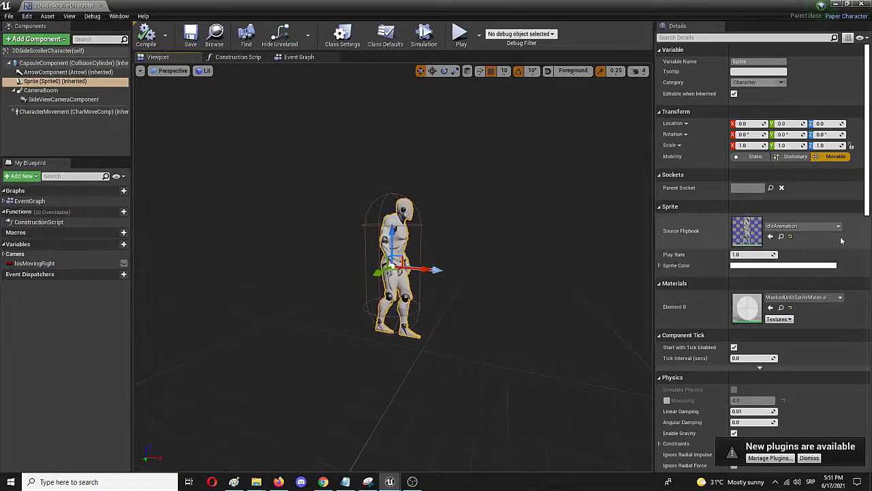
click(818, 226)
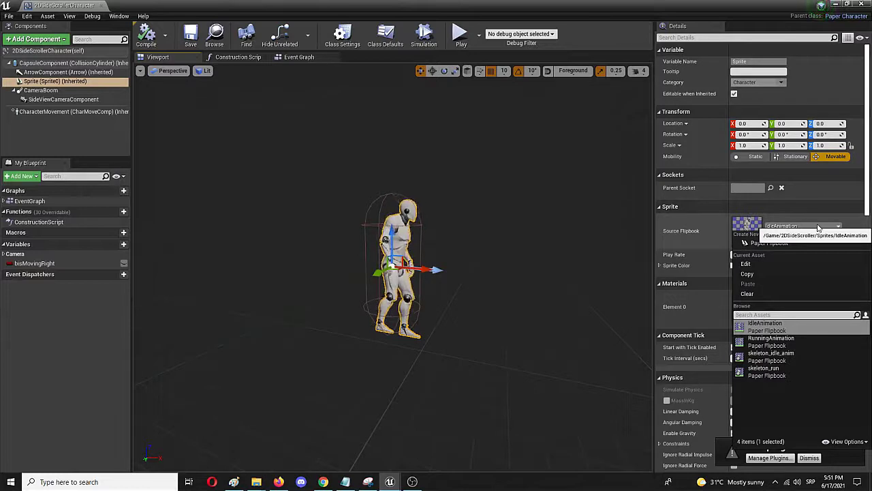
click(792, 356)
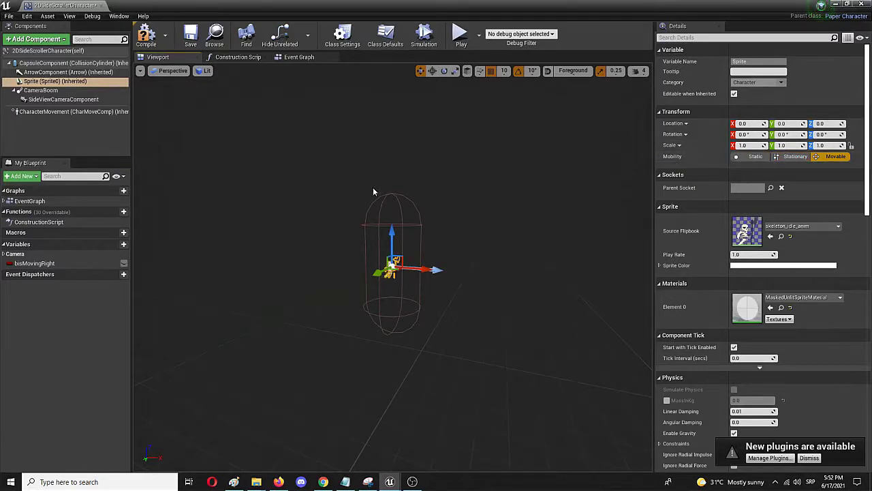
Step: Scale the skeleton sprite up to 5 on all axes
click(825, 145)
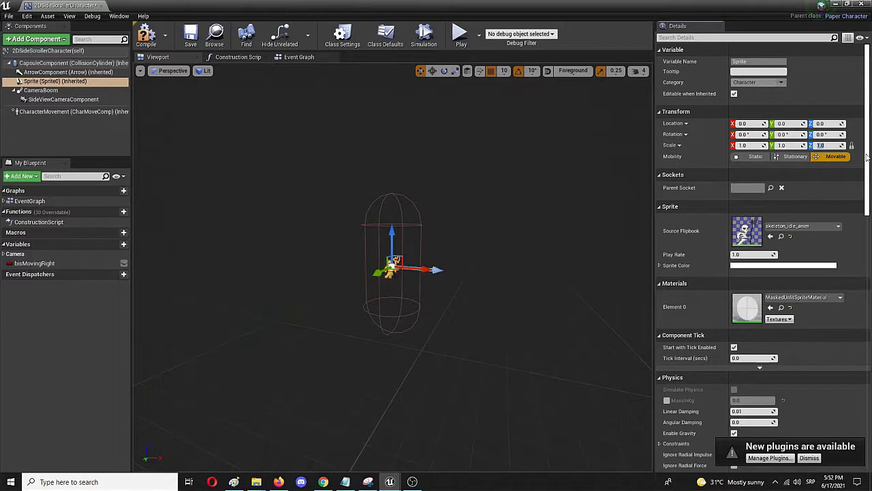
text(5)
key(Return)
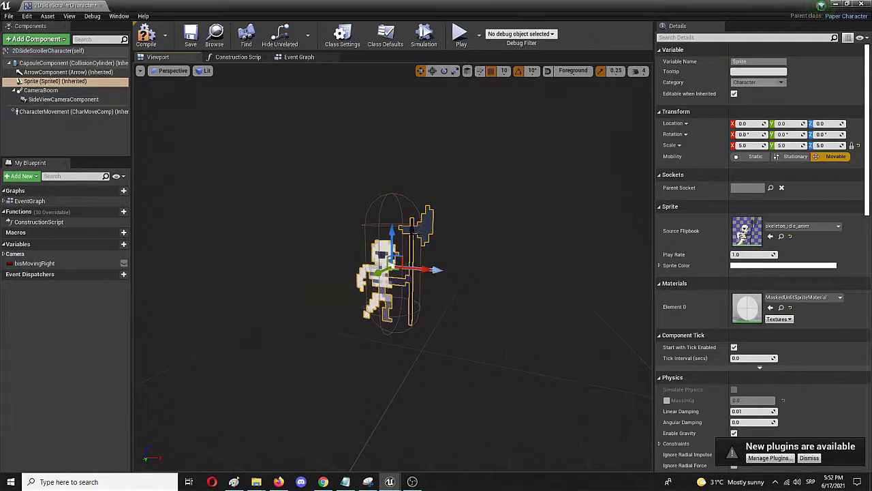
Step: Raise the sprite's scale to 7.0 on all axes, then compile and save the blueprint
click(831, 145)
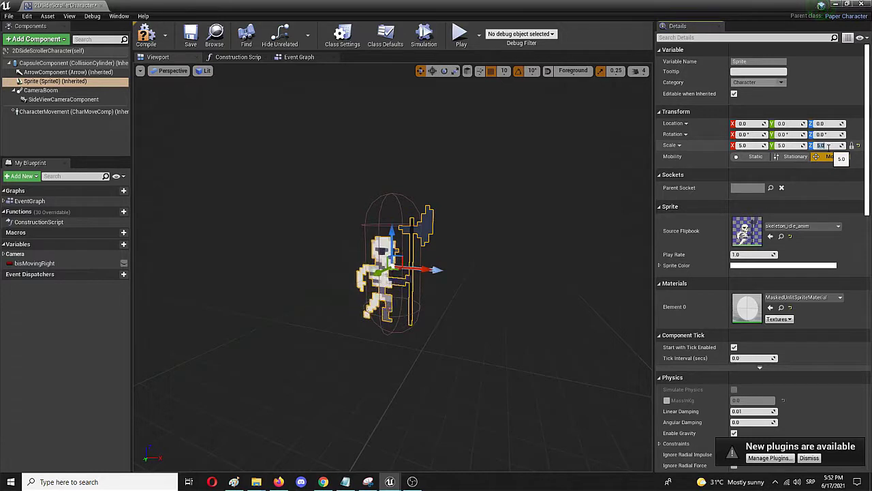
text(7)
key(Return)
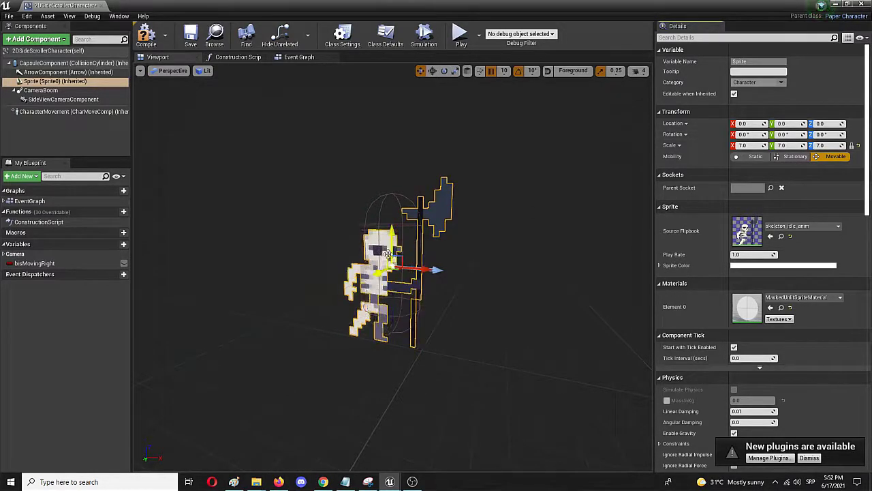
click(145, 38)
click(184, 34)
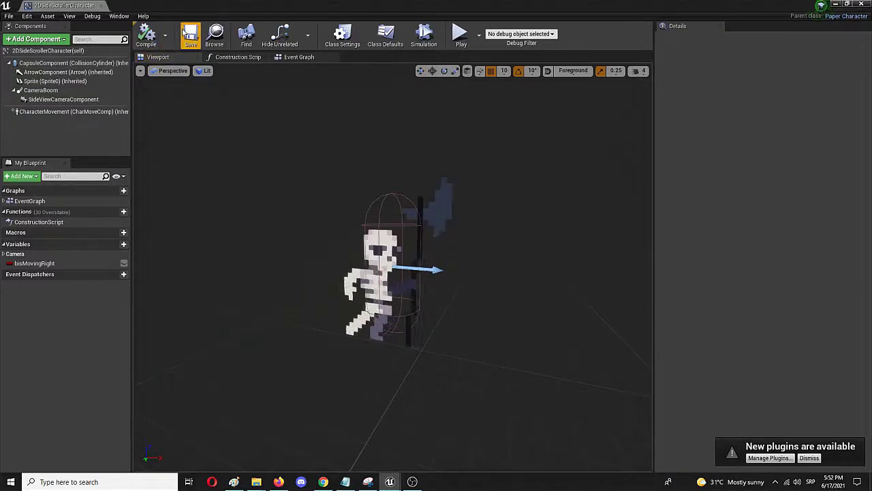
Step: Close the 2DSideScrollerCharacter blueprint tab to get back to the level editor
click(115, 5)
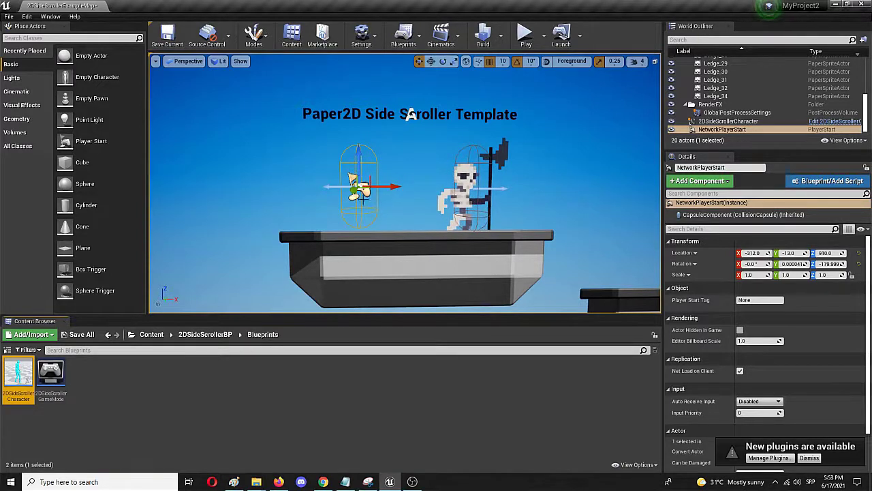
Step: Start a play session and run the skeleton left and right with A/D, jumping with Space
click(524, 39)
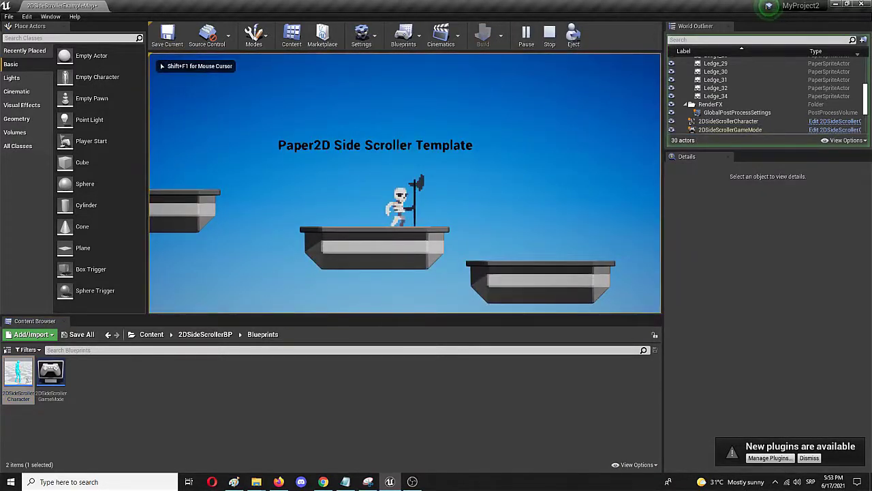
key(a)
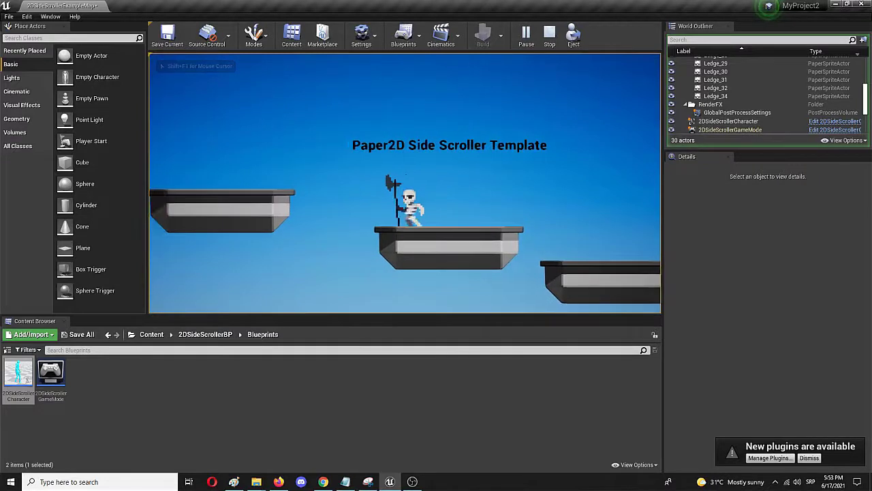
key(d)
key(space)
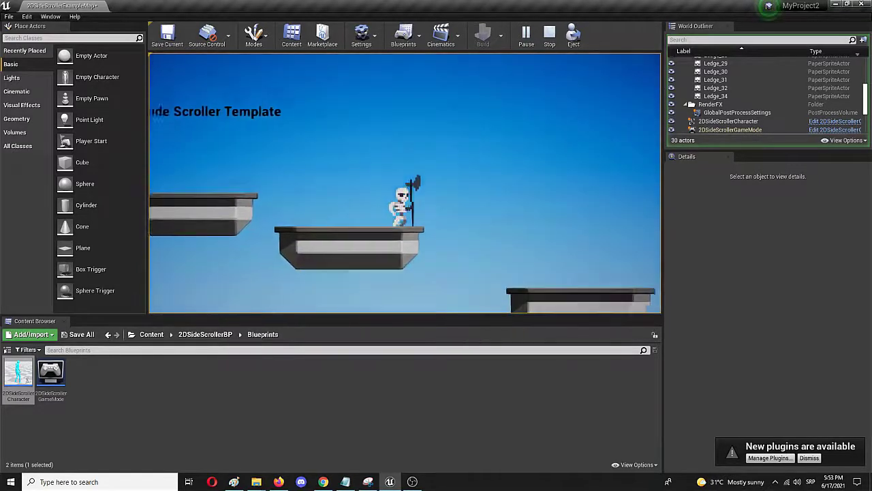
key(a)
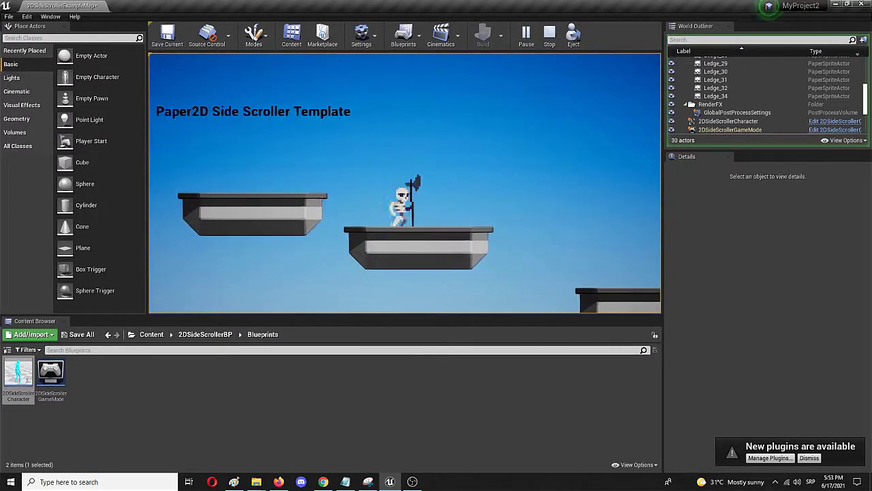
key(d)
key(space)
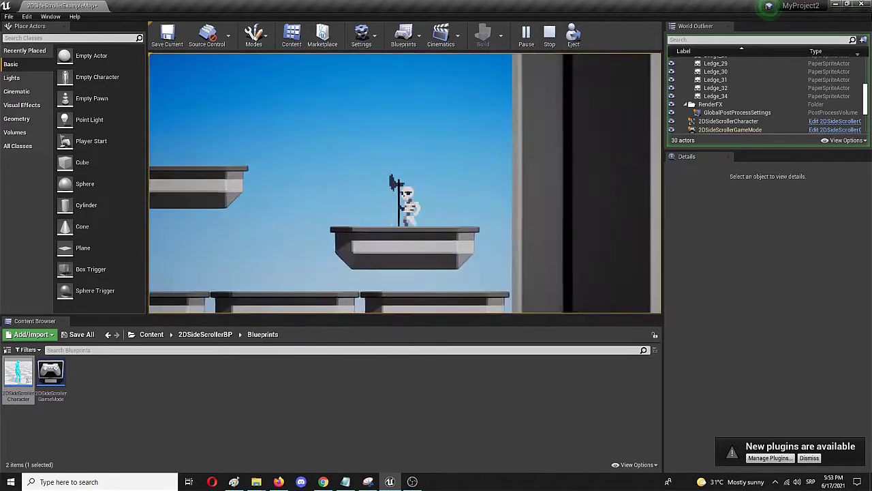
key(a)
key(d)
key(a)
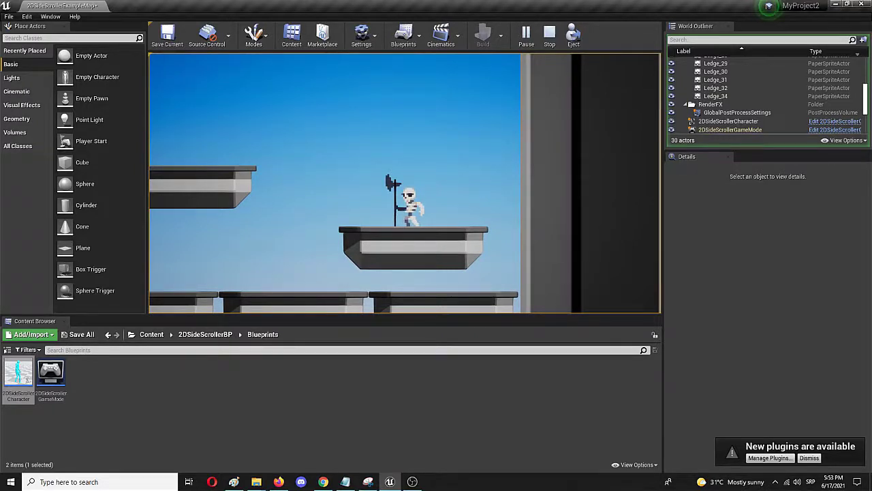
key(a)
key(space)
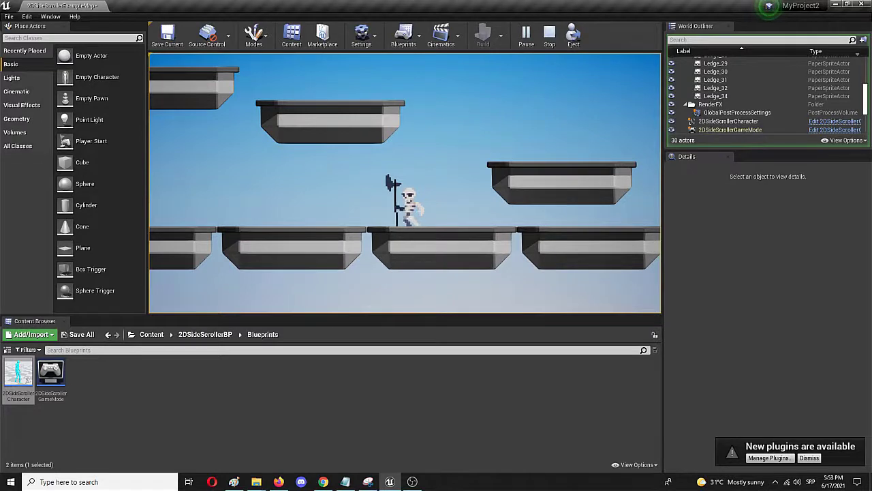
Step: Run the skeleton along the platforms and jump it over a gap
key(a)
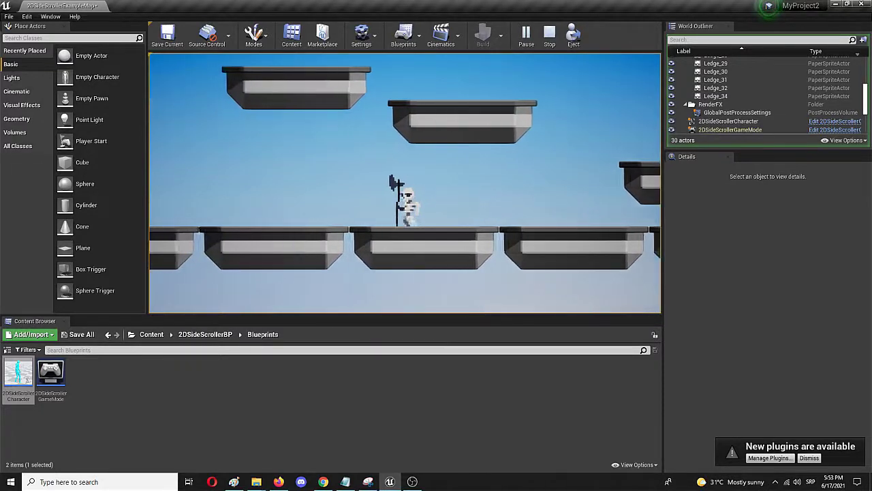
key(a)
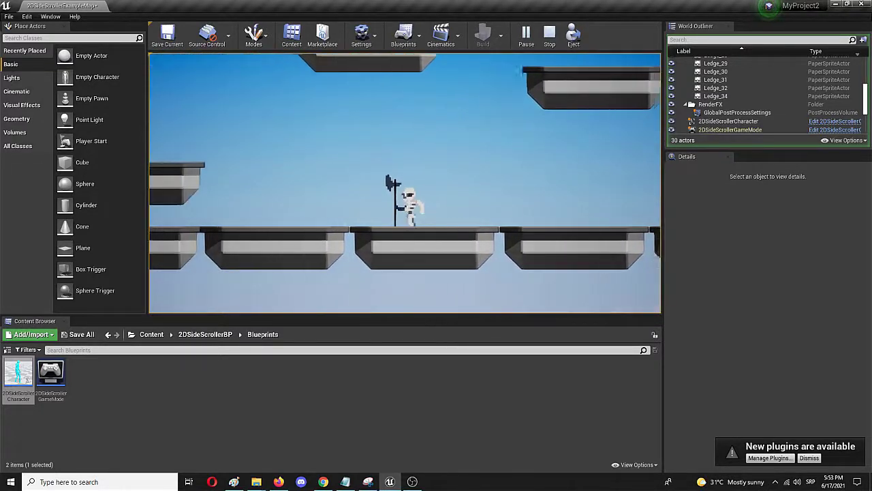
key(a)
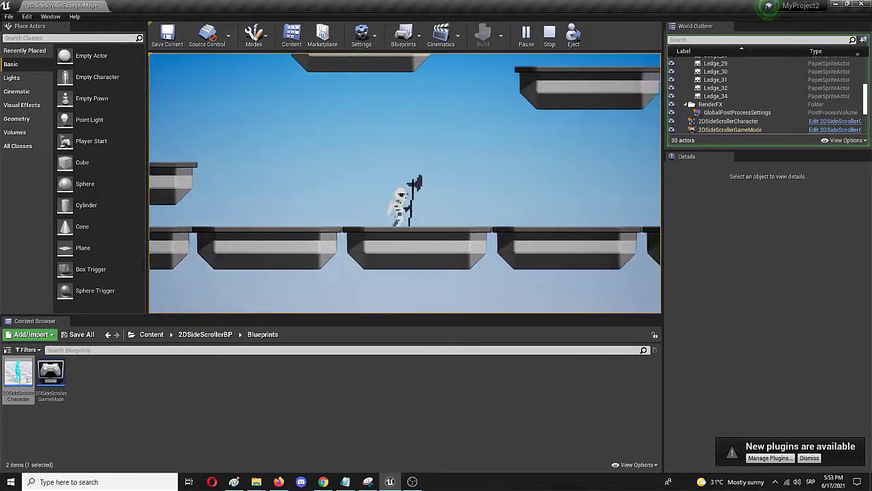
key(d)
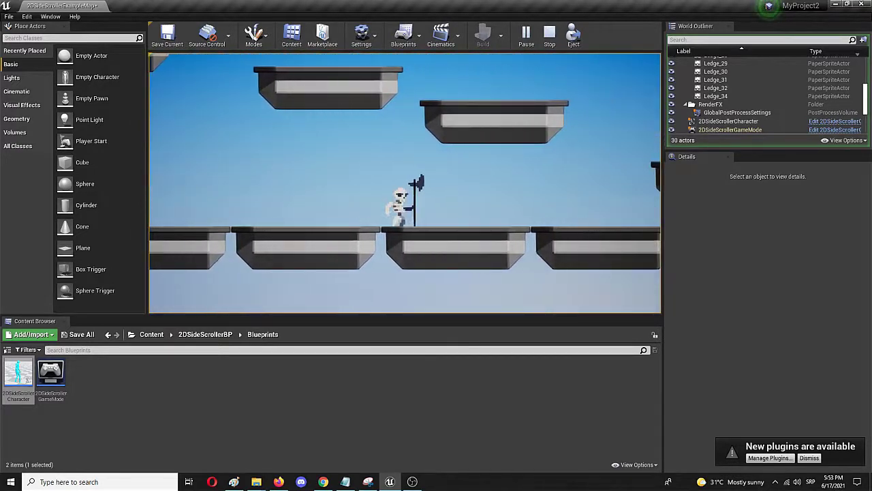
key(a)
key(space)
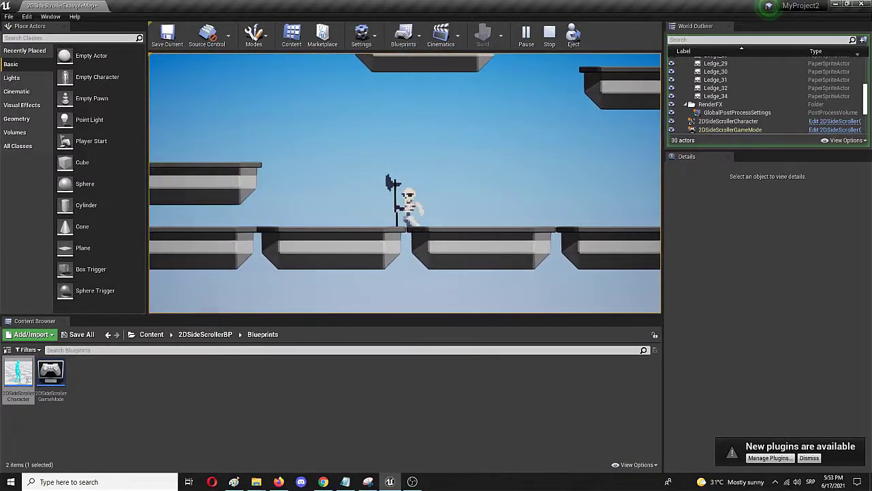
key(d)
key(space)
key(space)
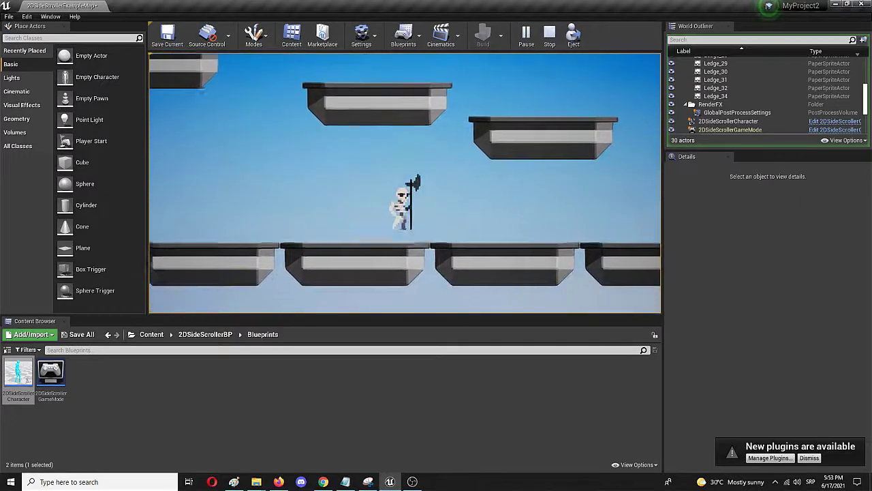
key(space)
key(space)
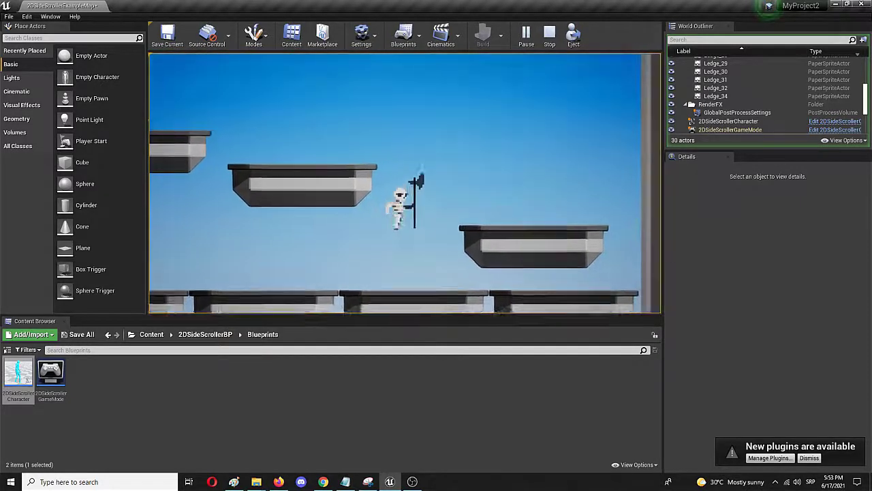
Step: Use the arrow keys and Space to run left, then right across the ledges, jumping gaps
key(space)
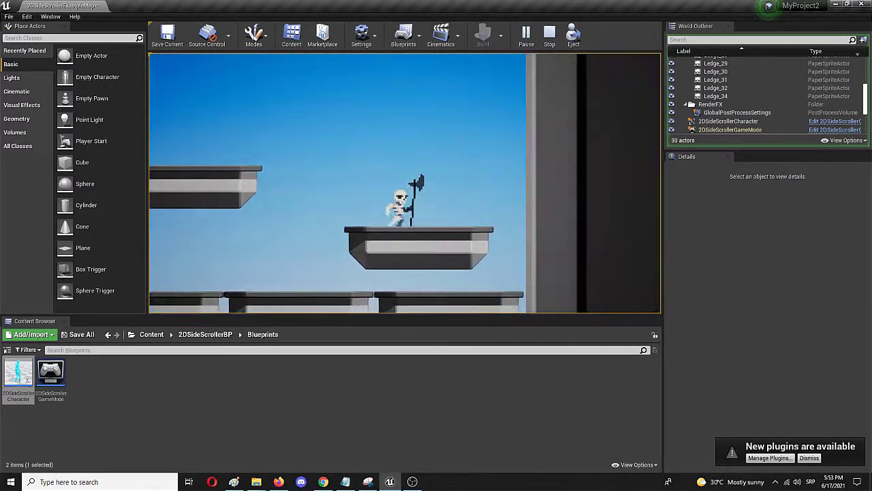
key(Left)
key(Left)
key(space)
key(Left)
key(space)
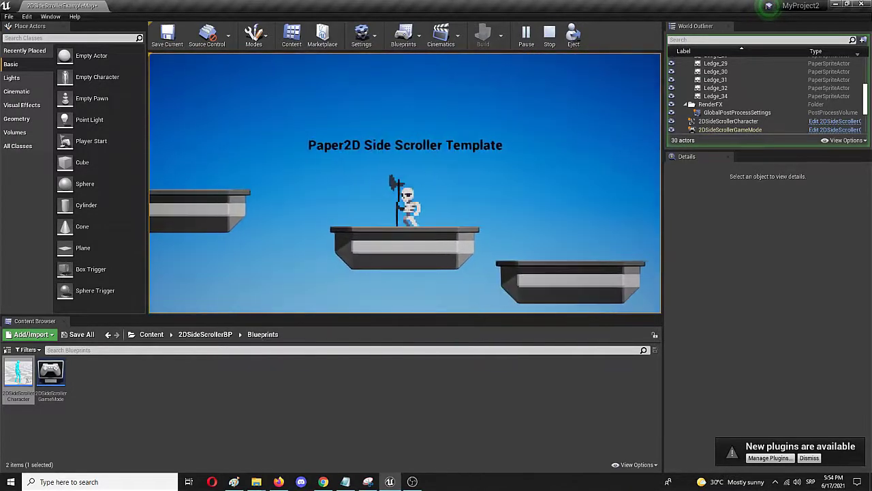
key(Left)
key(space)
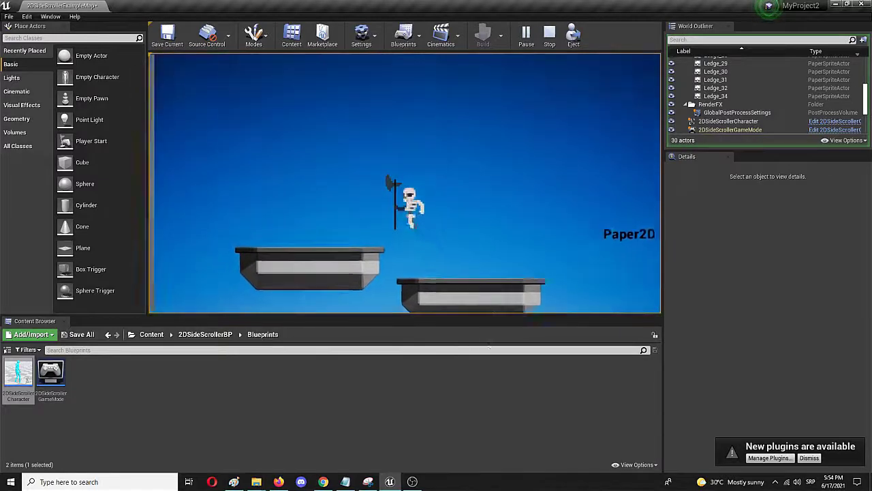
key(Right)
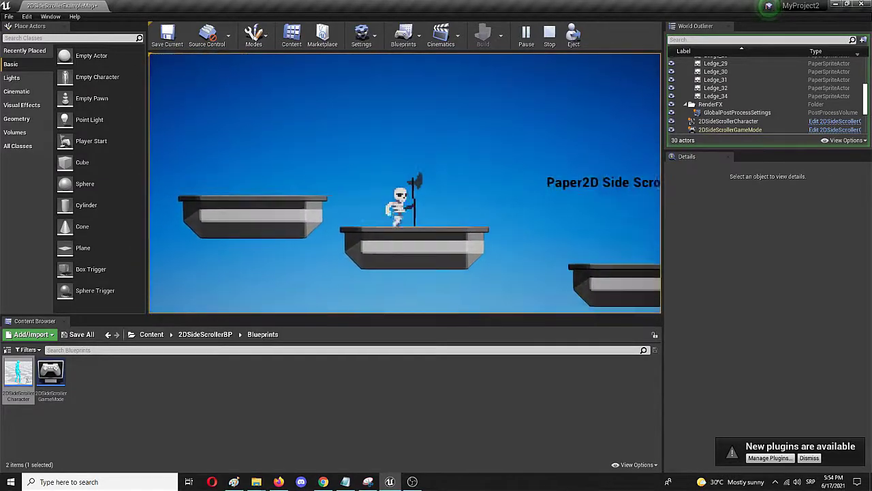
key(space)
key(Right)
key(space)
key(Right)
key(space)
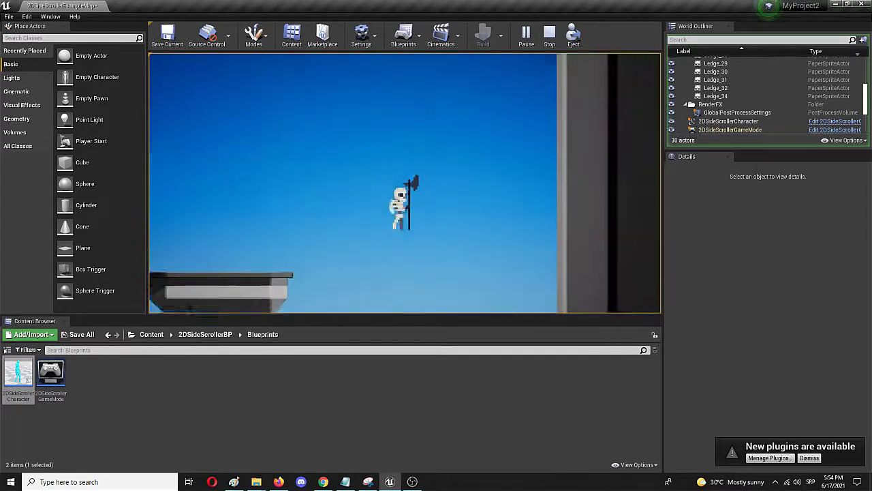
key(Right)
key(space)
key(Right)
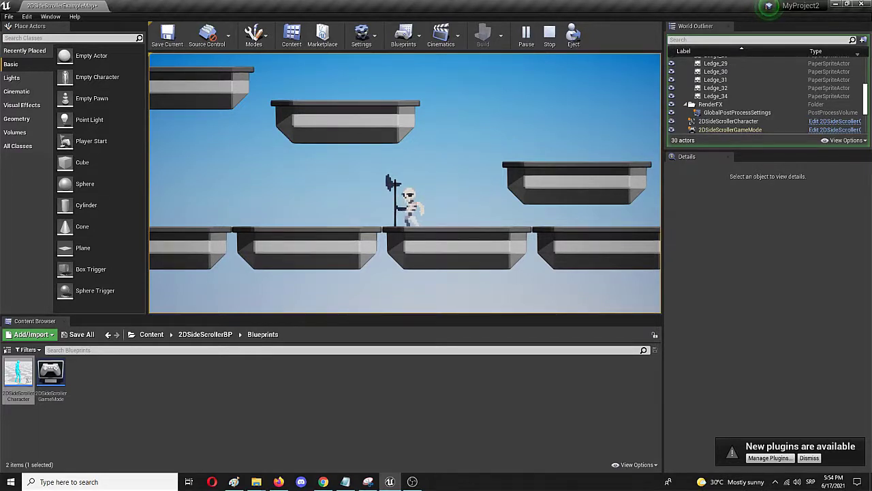
Step: Walk the skeleton left along the ledges and jump it up onto the higher ledge by the wall
key(a)
key(a)
key(a)
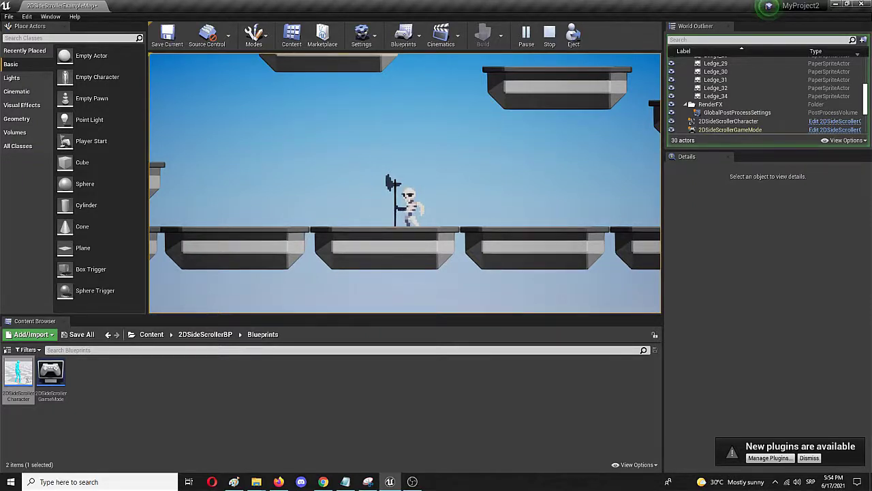
key(space)
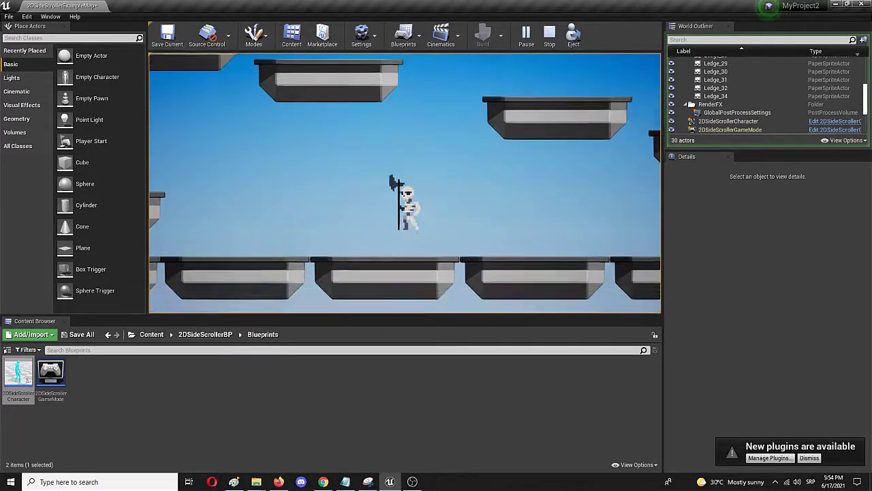
key(a)
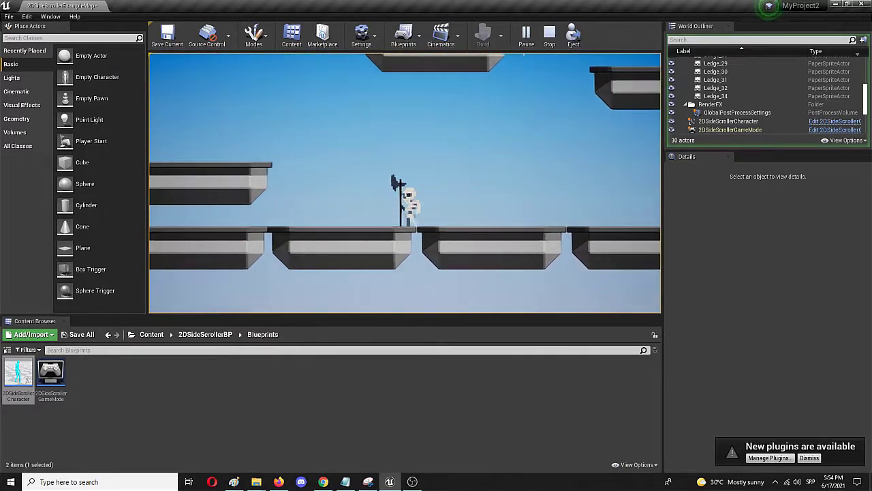
key(space)
key(a)
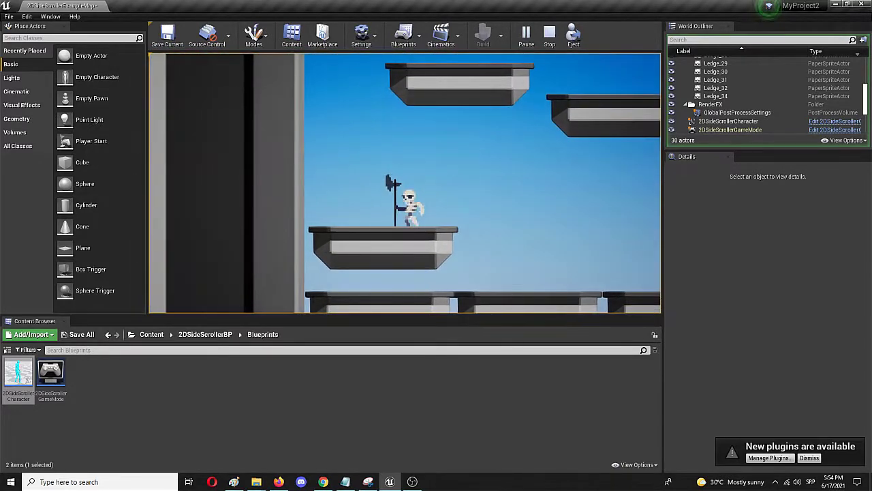
key(space)
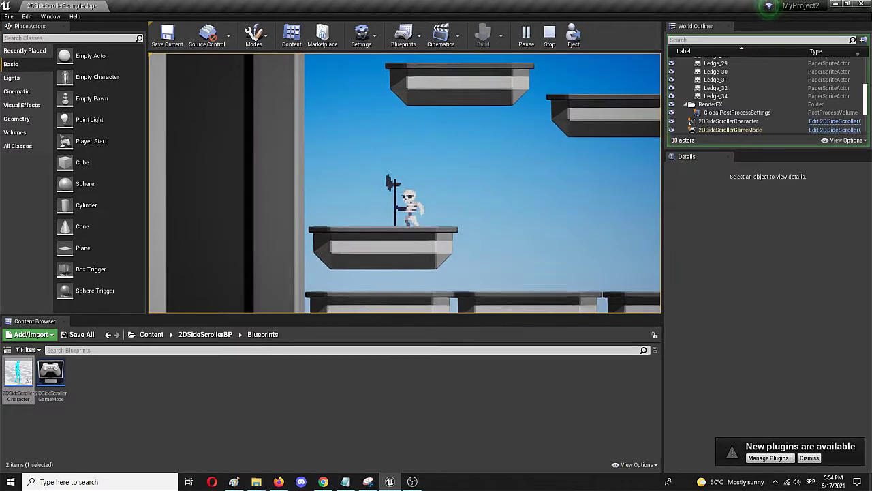